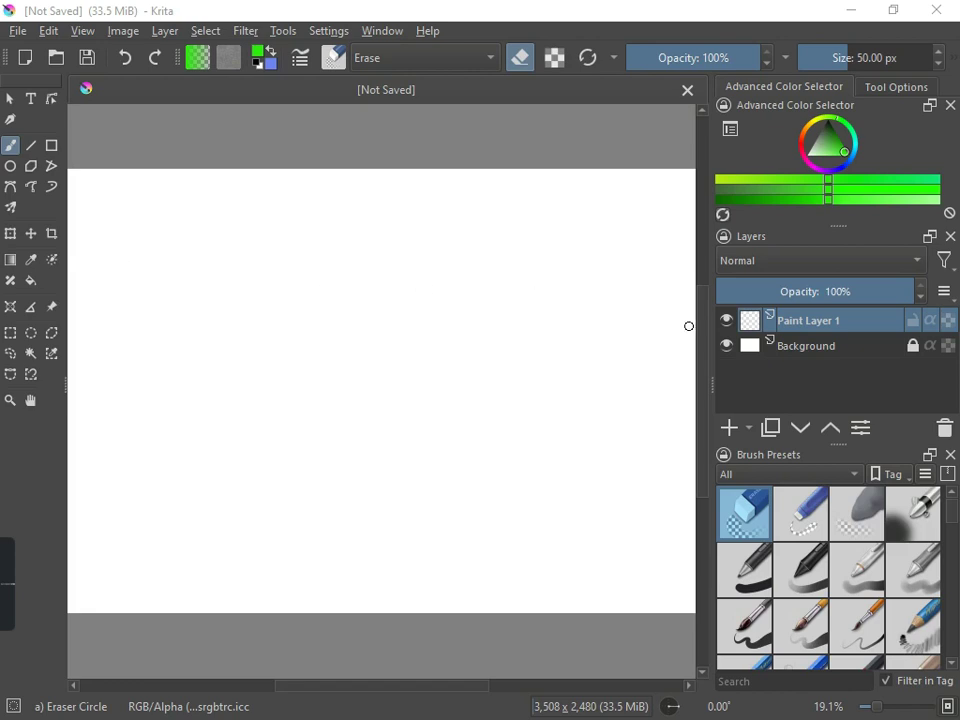
{"action": "left_click", "coordinate": [749, 428]}
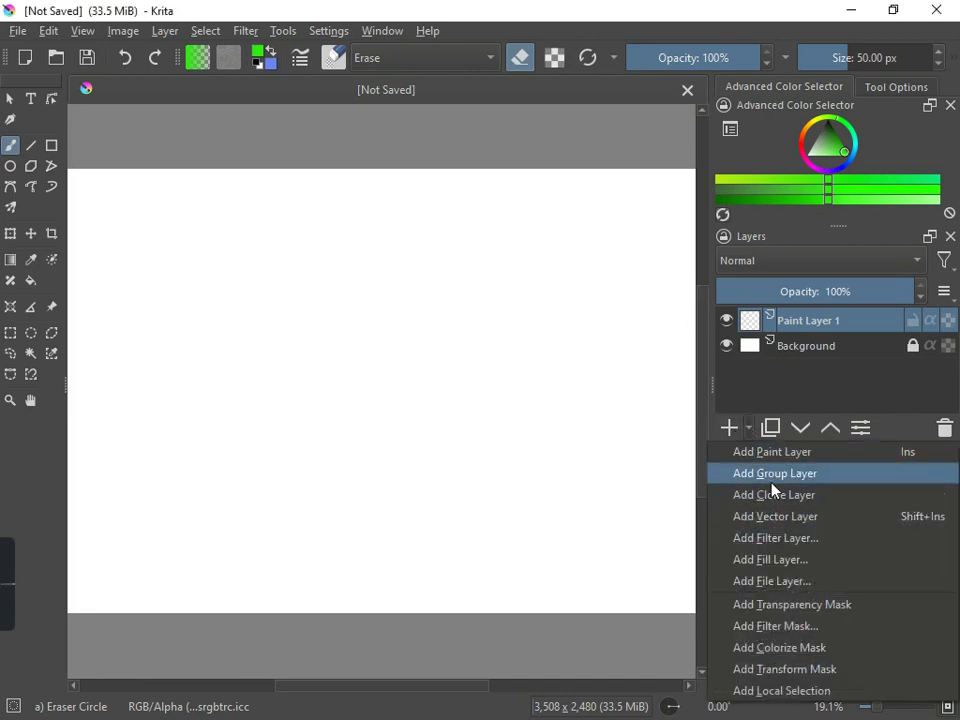
{"action": "left_click", "coordinate": [812, 396]}
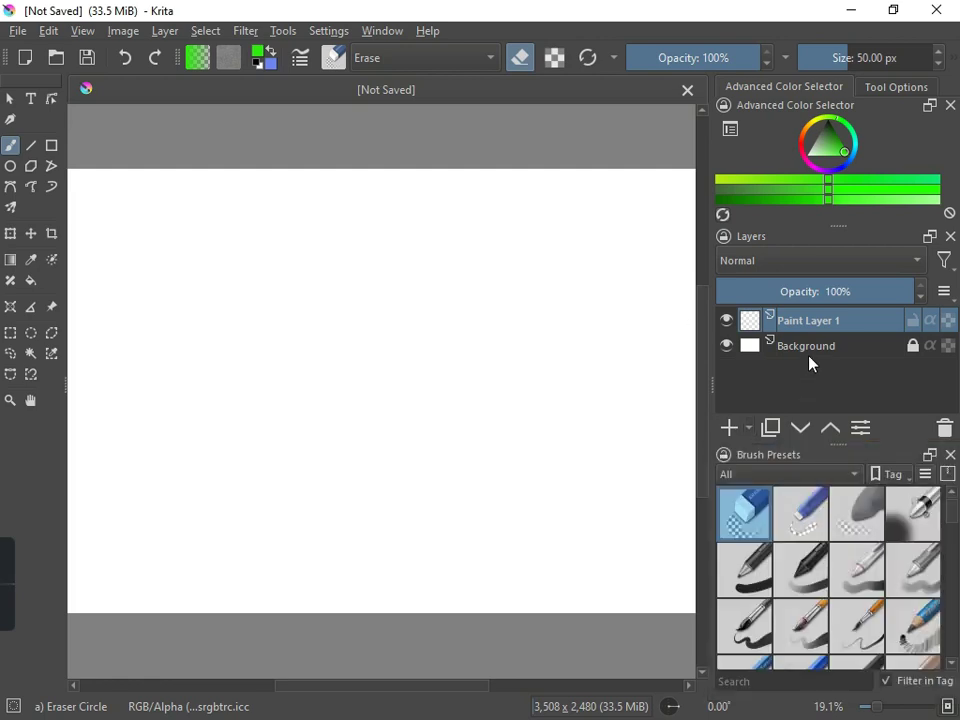
{"action": "mouse_move", "coordinate": [810, 362]}
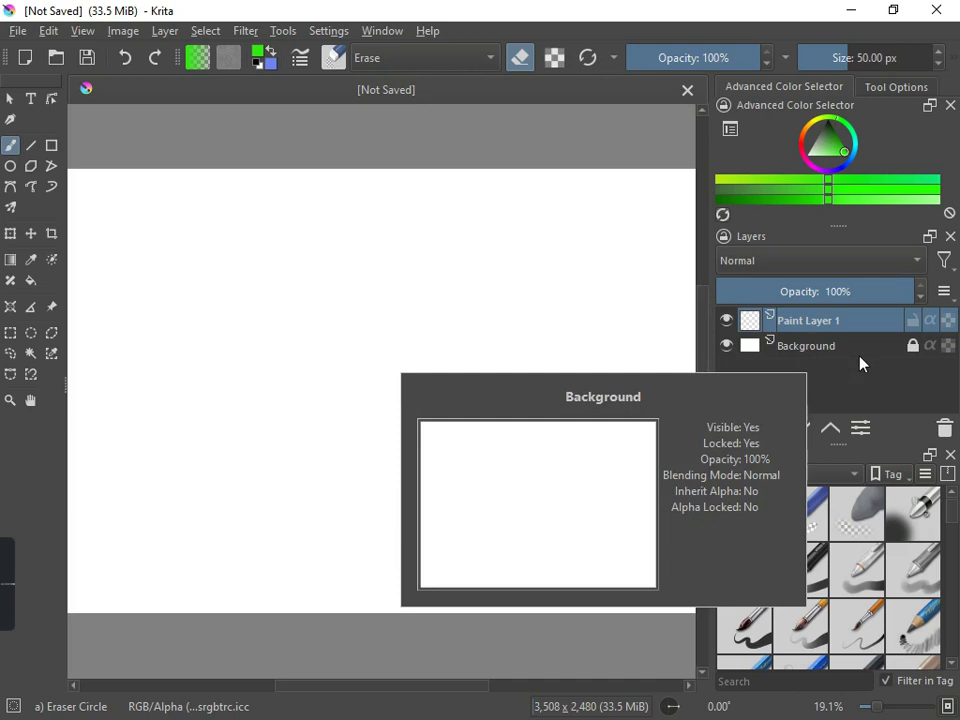
{"action": "mouse_move", "coordinate": [825, 332]}
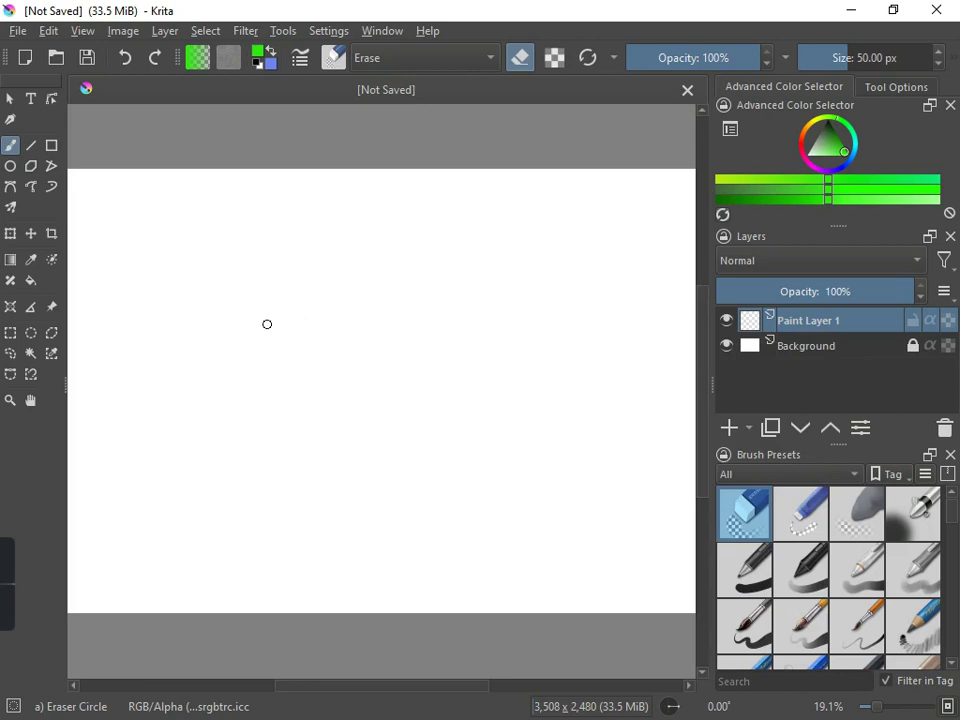
Hide and show Paint Layer 1 and the Background layer in turn to examine what each contributes to the canvas.
{"action": "left_click", "coordinate": [726, 322]}
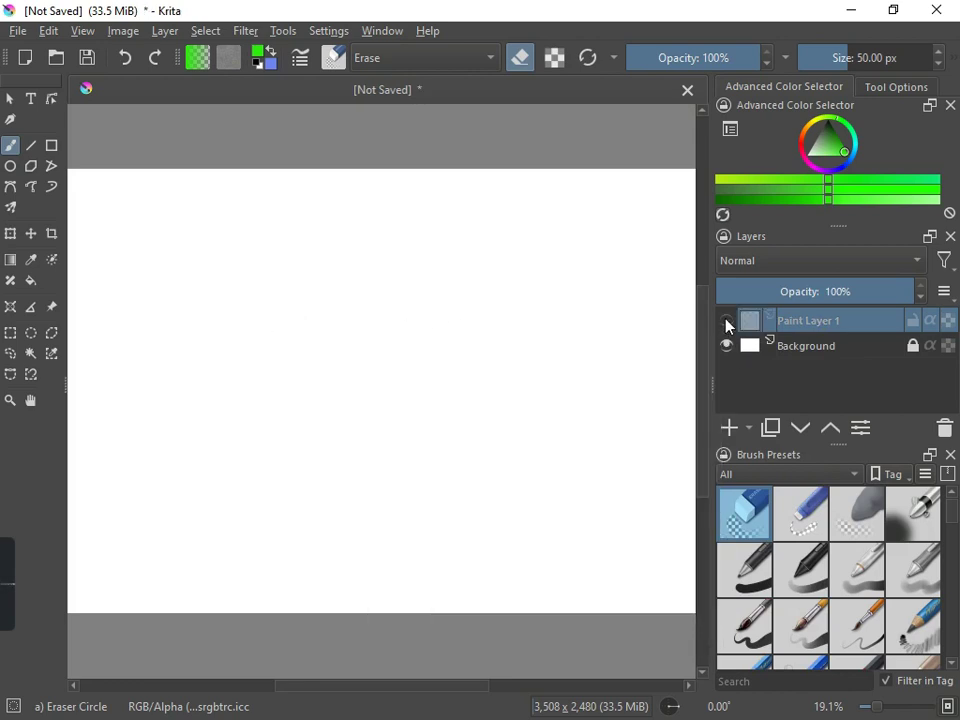
{"action": "left_click", "coordinate": [726, 322]}
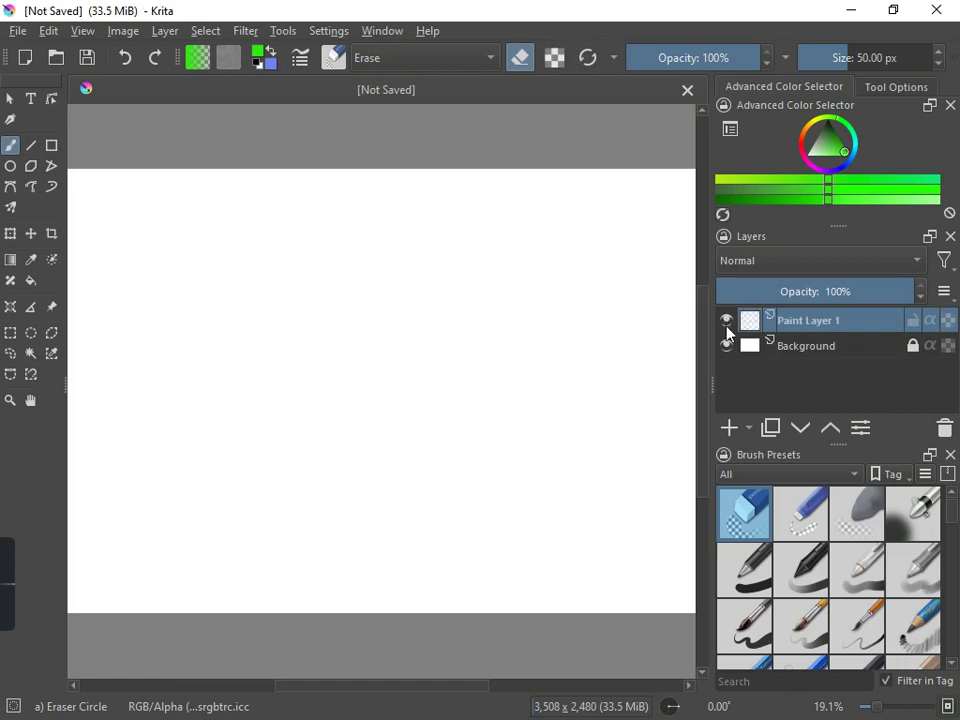
{"action": "left_click", "coordinate": [726, 346]}
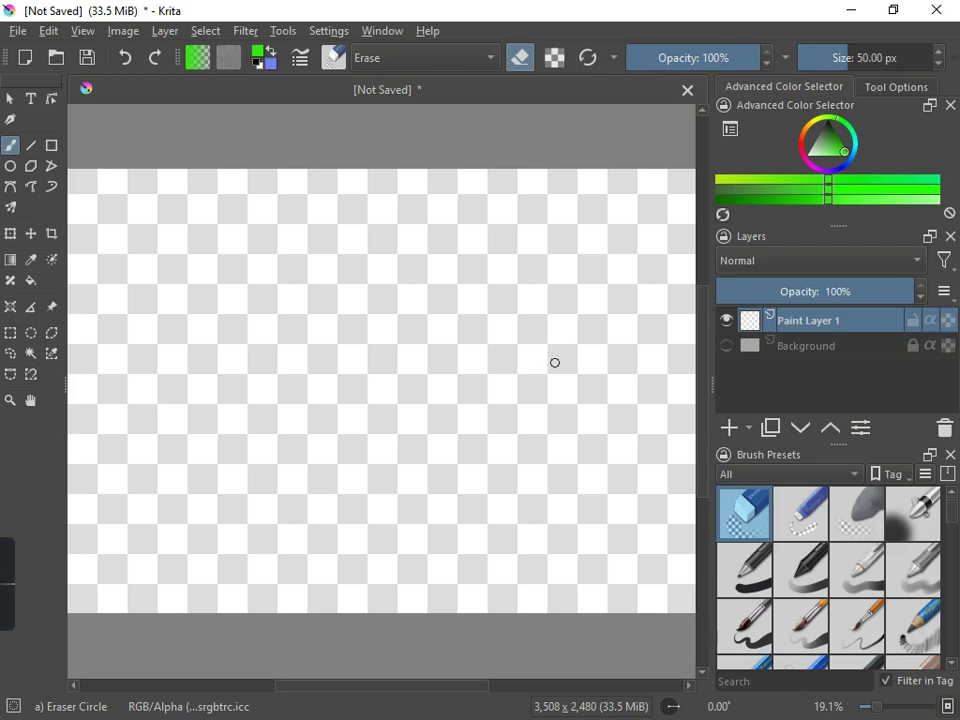
{"action": "left_click", "coordinate": [728, 346]}
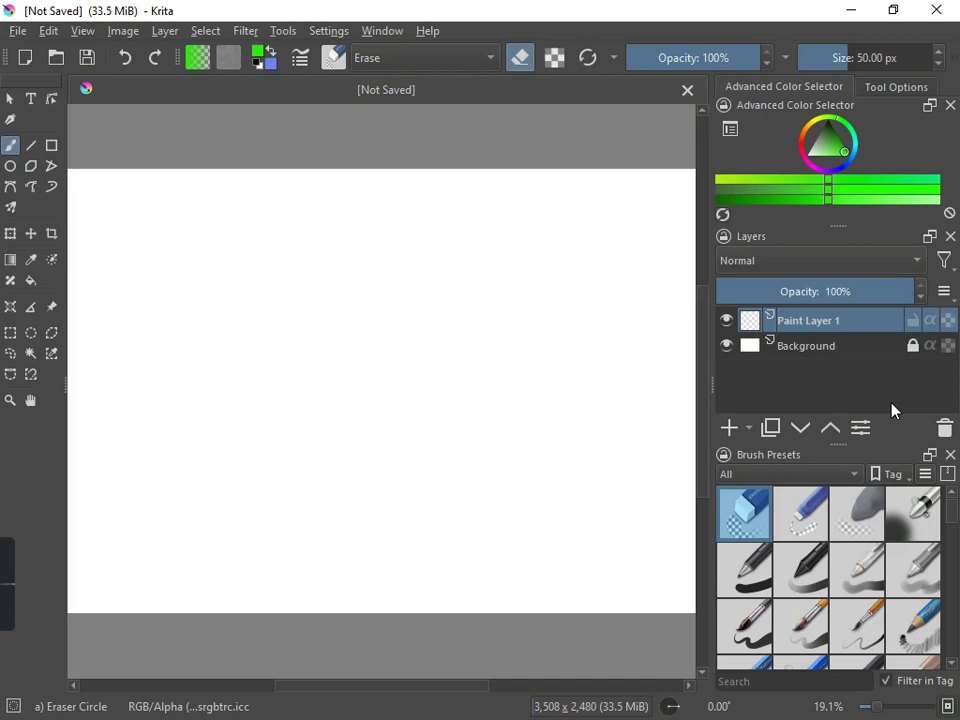
Delete Paint Layer 1 and add a vector layer above the Background.
{"action": "left_click", "coordinate": [945, 430]}
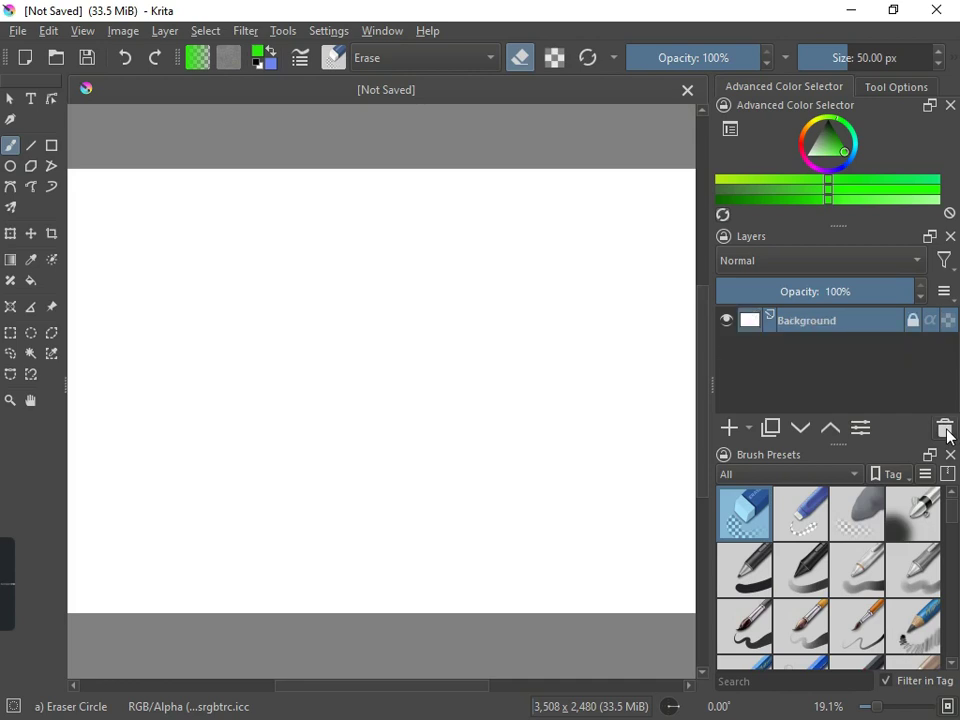
{"action": "left_click", "coordinate": [751, 428]}
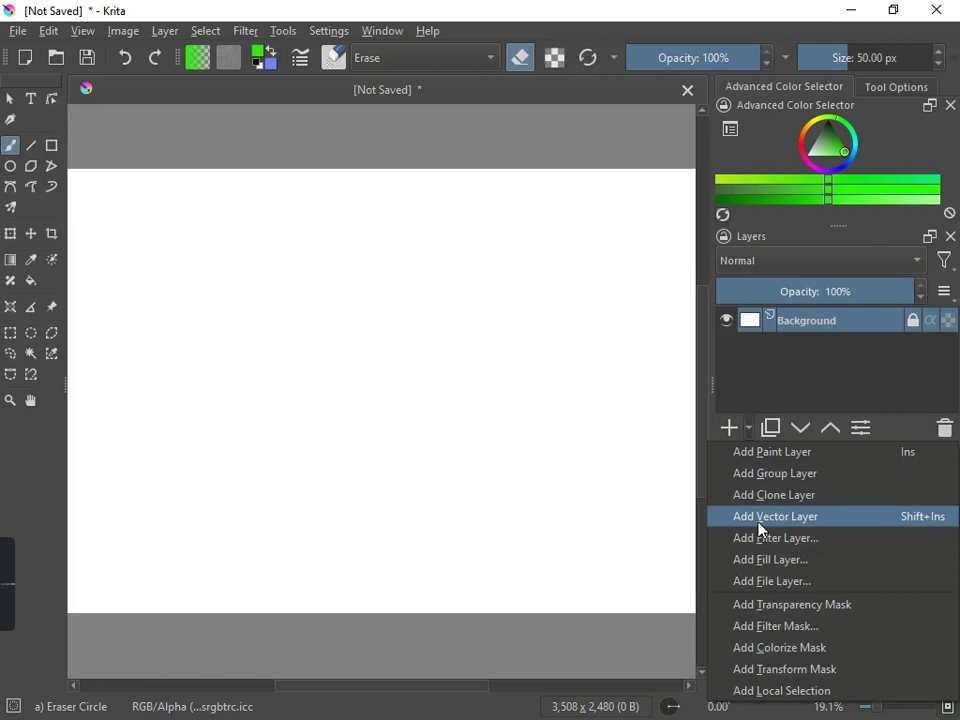
{"action": "left_click", "coordinate": [788, 520]}
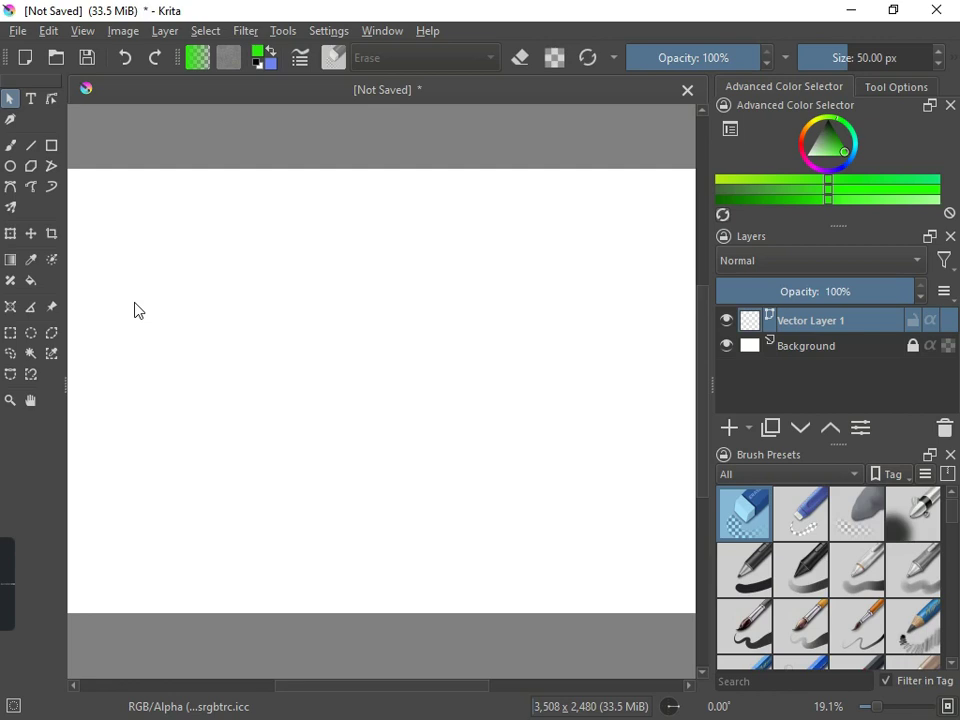
Draw a wide green rectangle across the canvas's upper part and a closed bow-tie-shaped Bezier path below it on the vector layer.
{"action": "left_click", "coordinate": [51, 145]}
{"action": "left_click_drag", "start_coordinate": [106, 209], "coordinate": [557, 357]}
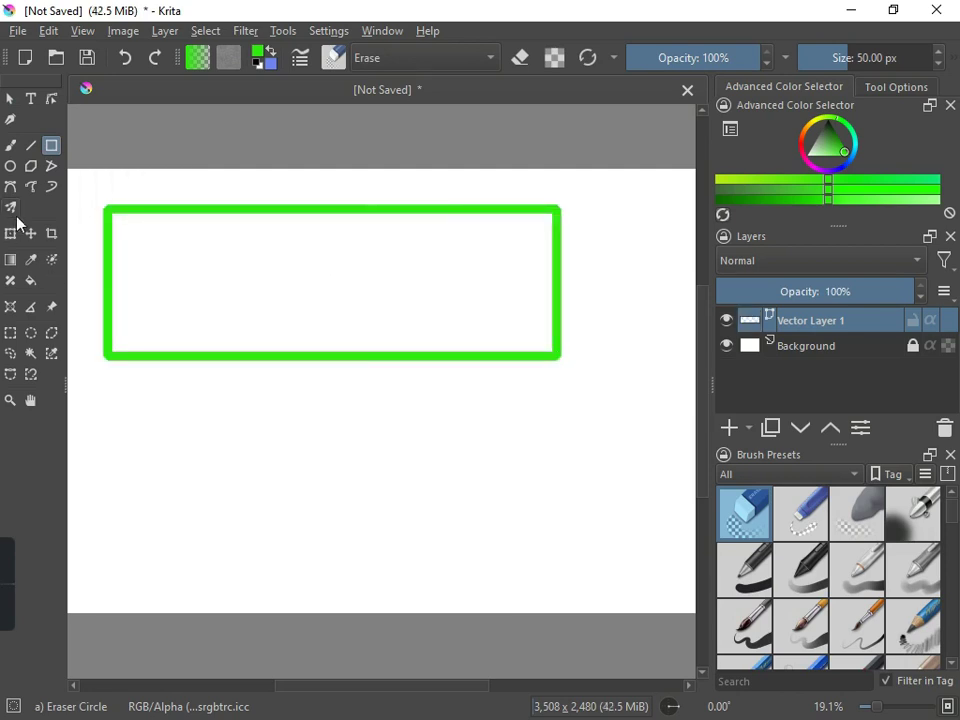
{"action": "left_click", "coordinate": [10, 186]}
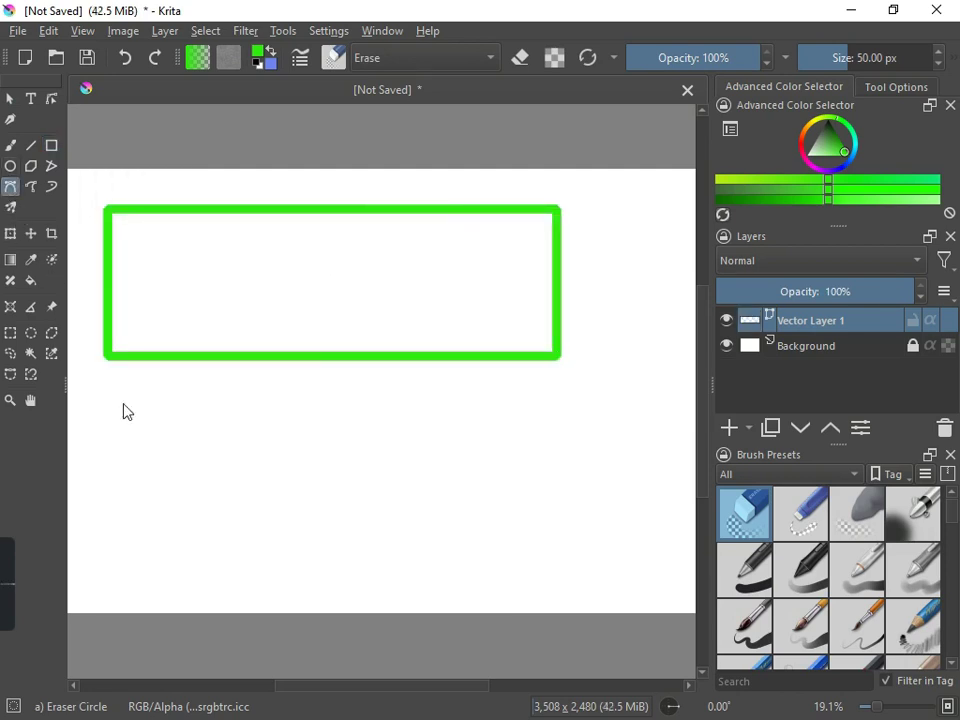
{"action": "left_click", "coordinate": [100, 568]}
{"action": "left_click", "coordinate": [208, 401]}
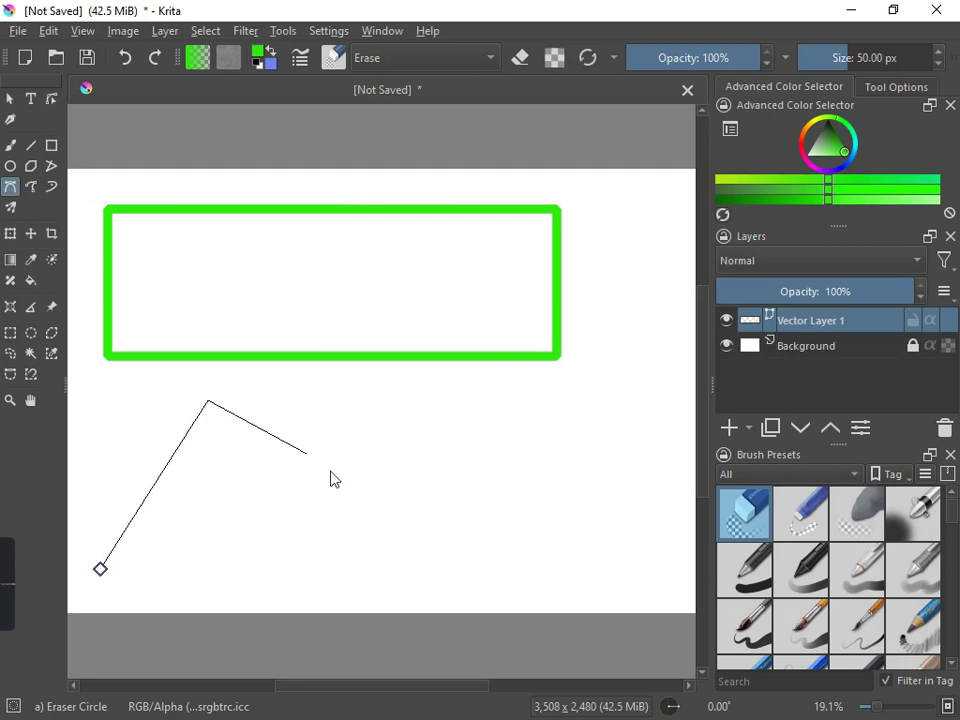
{"action": "left_click", "coordinate": [426, 505]}
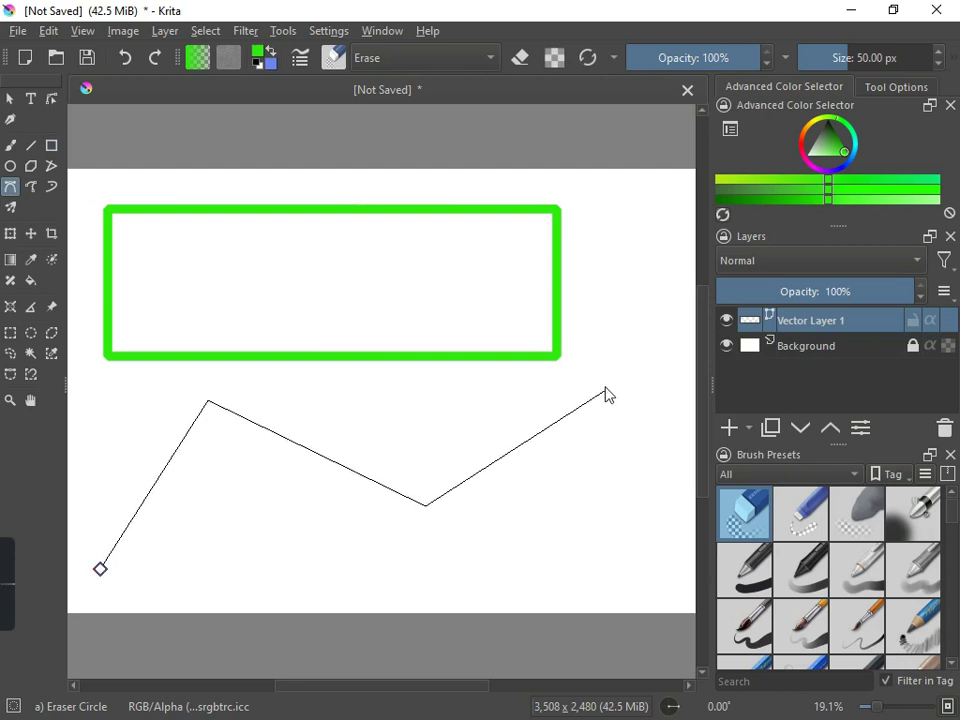
{"action": "left_click", "coordinate": [605, 391]}
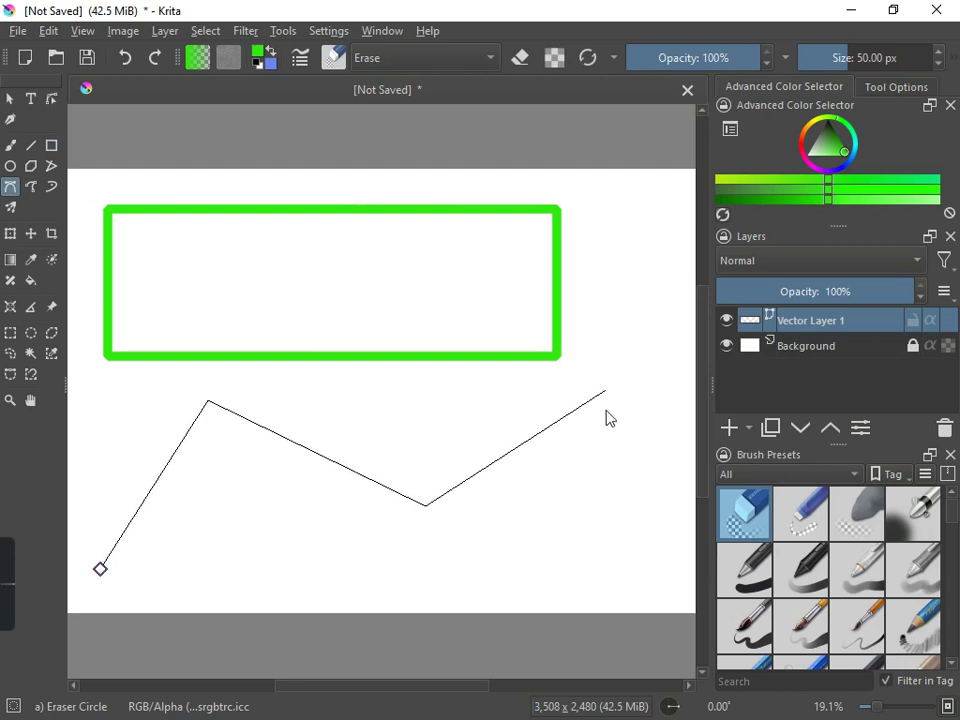
{"action": "left_click", "coordinate": [683, 589]}
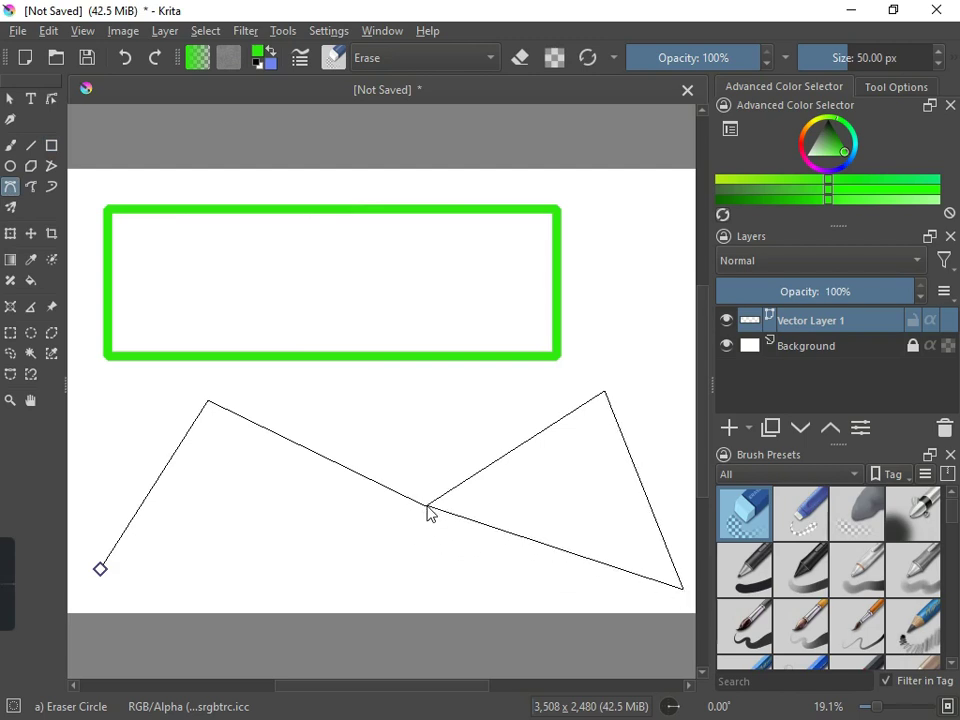
{"action": "left_click", "coordinate": [99, 572]}
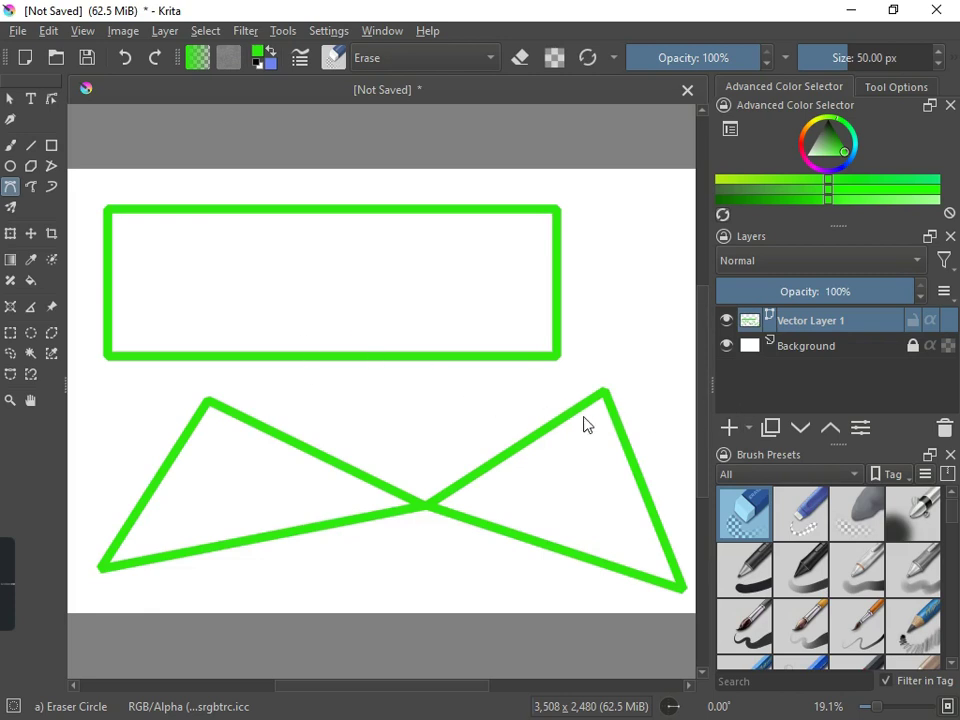
Toggle the Background layer's visibility off and on to inspect the vector shapes over transparency.
{"action": "left_click", "coordinate": [726, 346]}
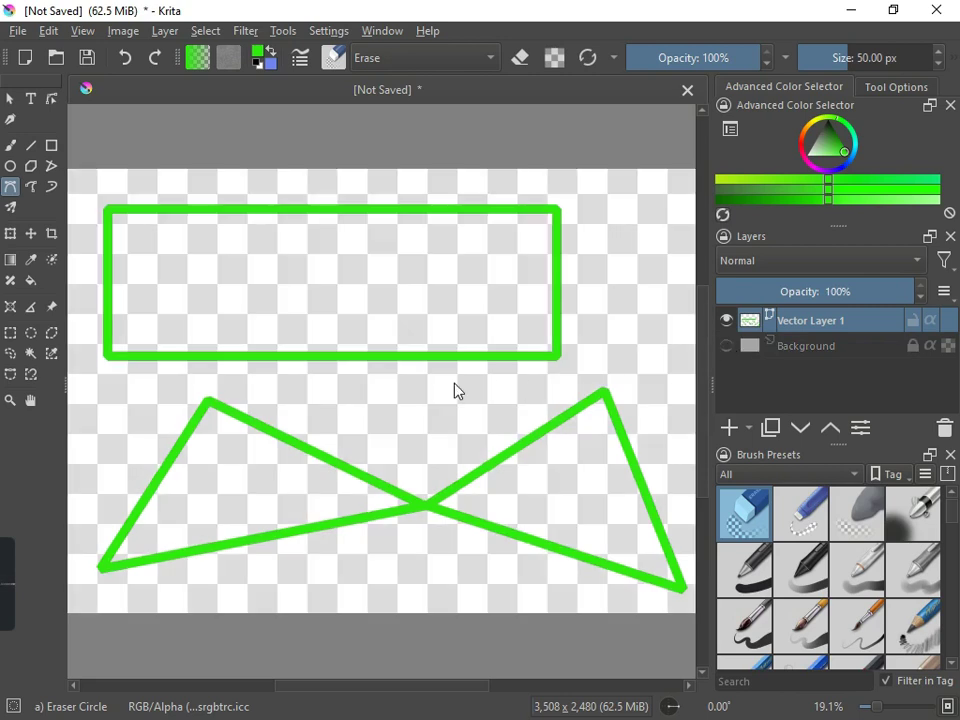
{"action": "left_click", "coordinate": [727, 346]}
{"action": "left_click", "coordinate": [728, 346]}
{"action": "left_click", "coordinate": [727, 346]}
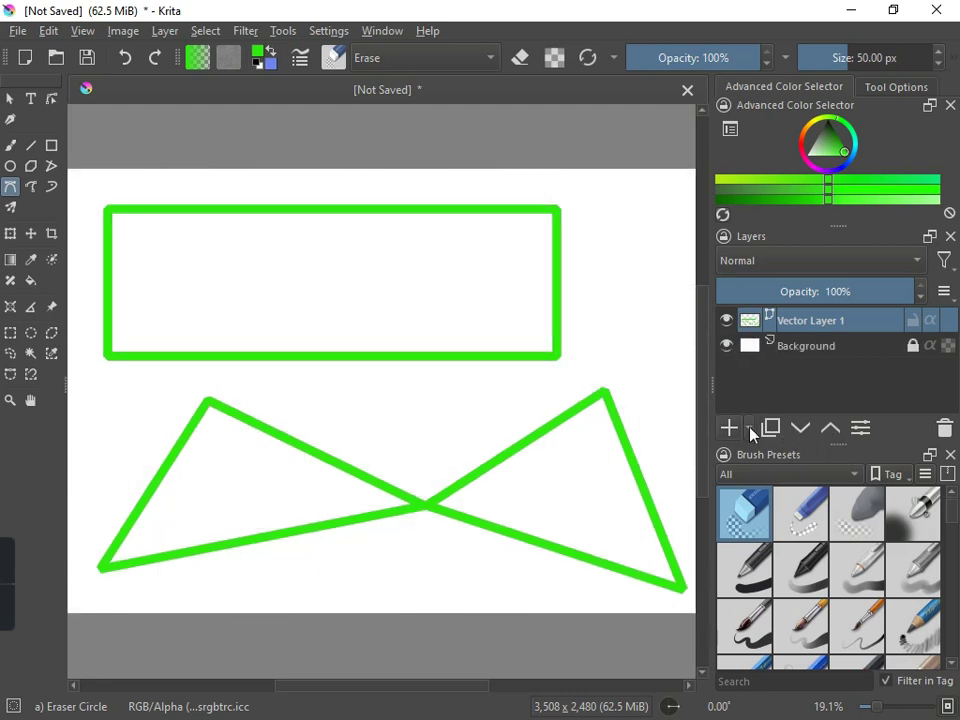
Test a temporary clone layer of Vector Layer 1 by toggling both layers' visibility, and delete the clone.
{"action": "left_click", "coordinate": [751, 430]}
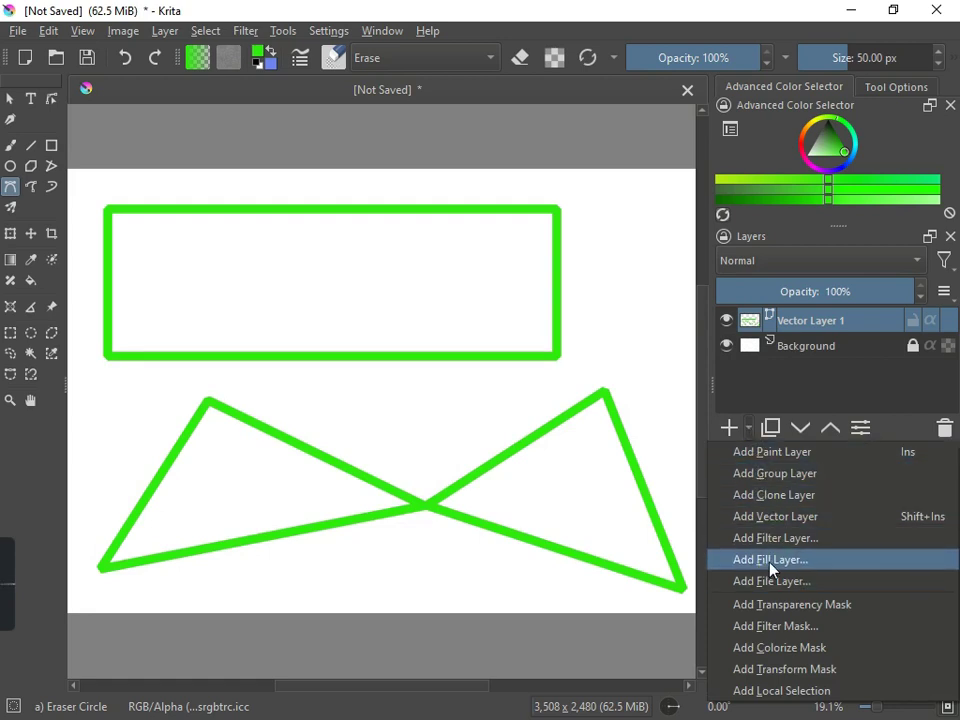
{"action": "left_click", "coordinate": [779, 496]}
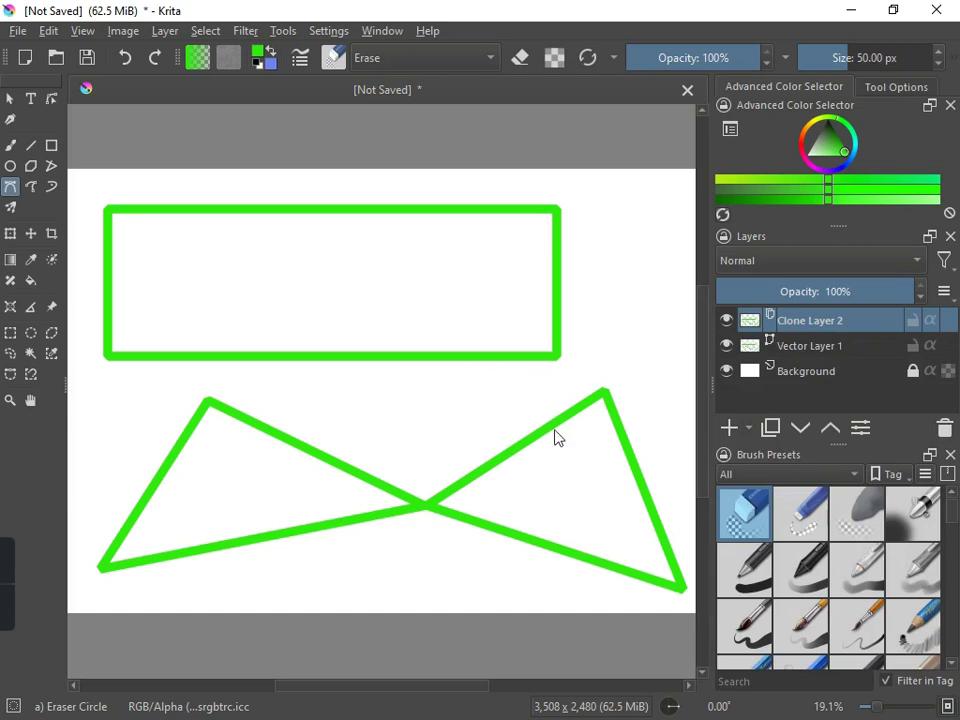
{"action": "left_click", "coordinate": [729, 347]}
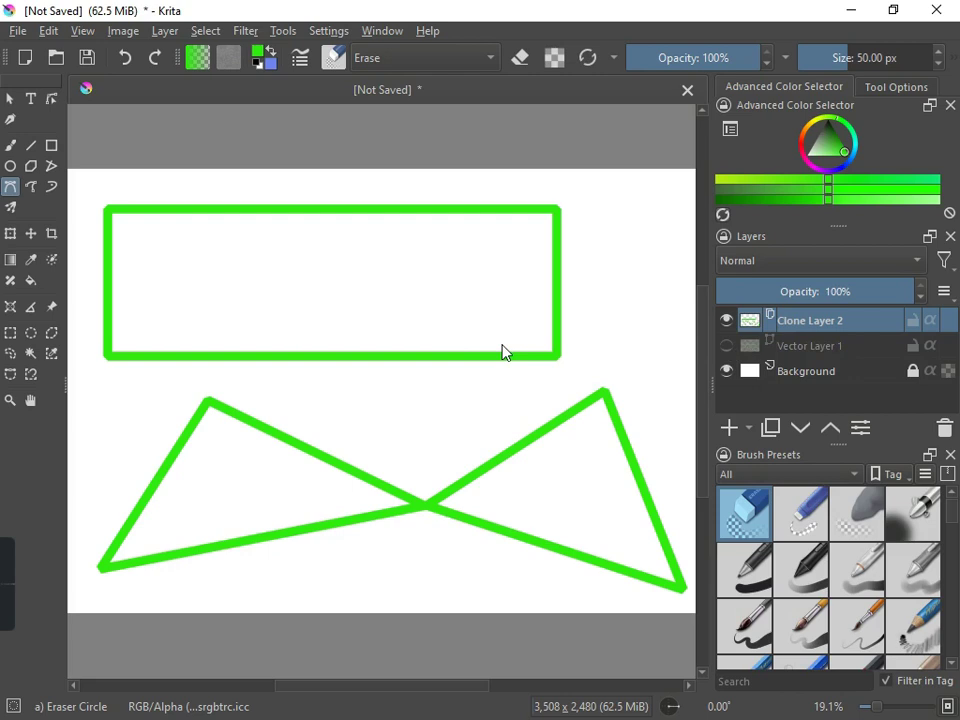
{"action": "left_click", "coordinate": [729, 323]}
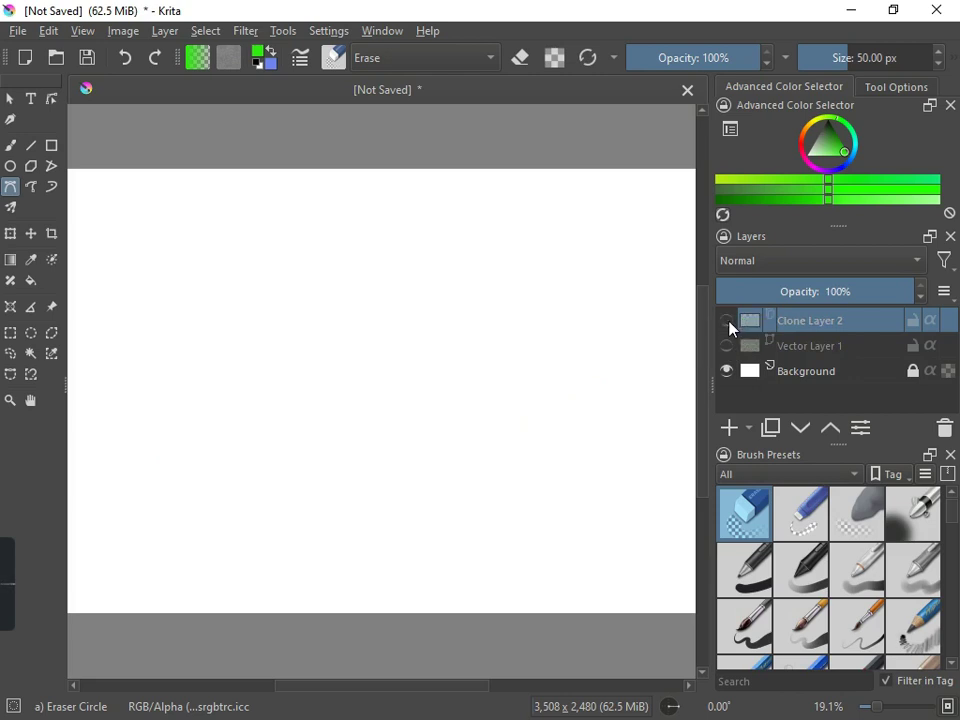
{"action": "left_click", "coordinate": [727, 346]}
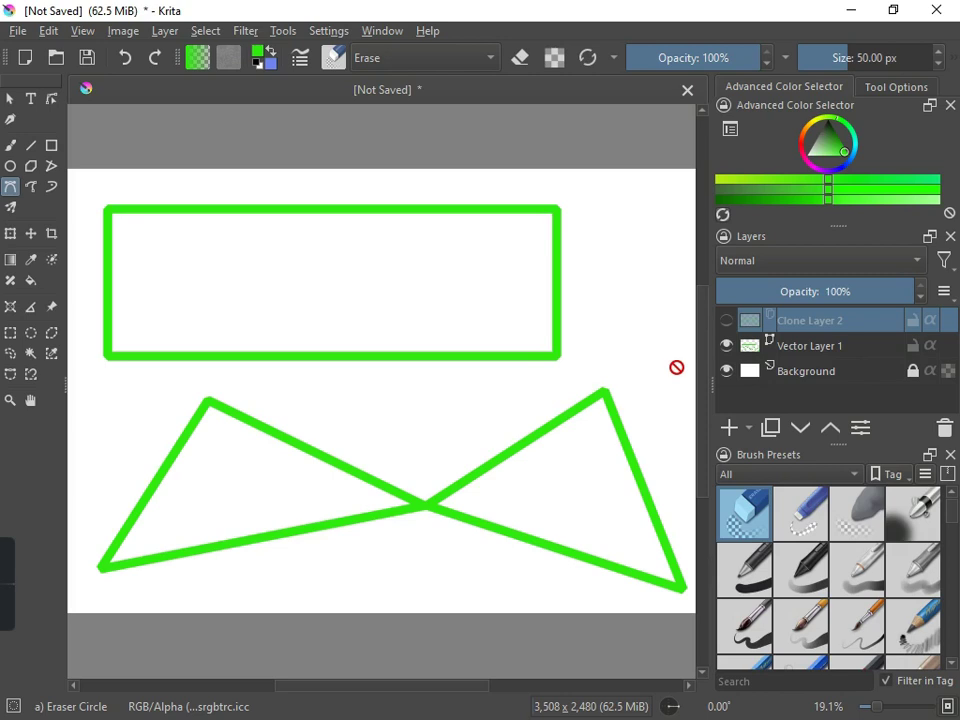
{"action": "left_click", "coordinate": [726, 321]}
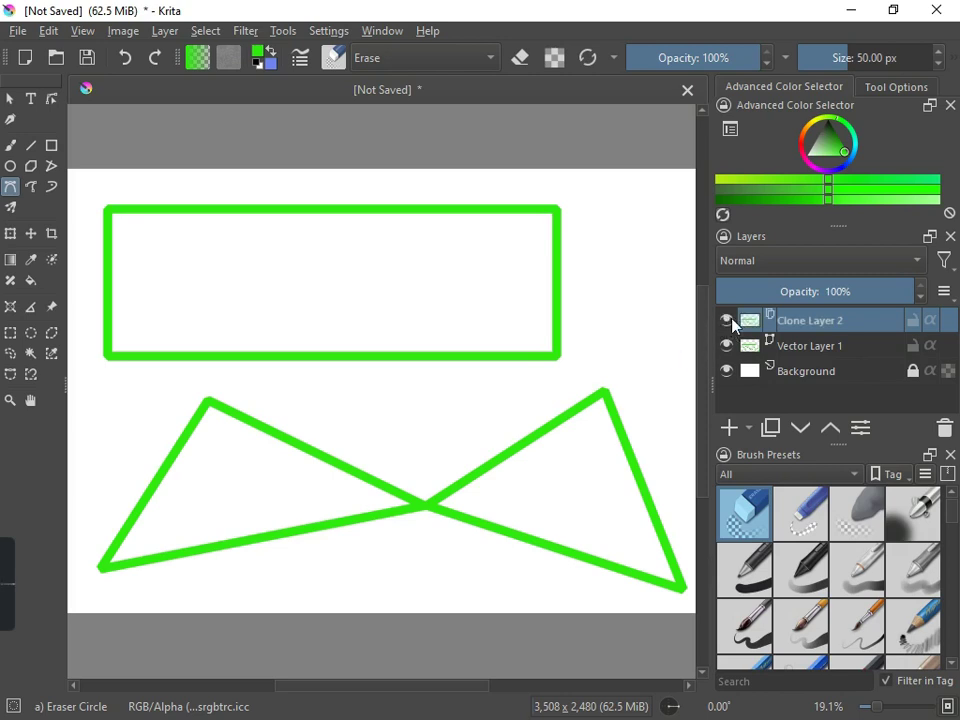
{"action": "left_click", "coordinate": [946, 430]}
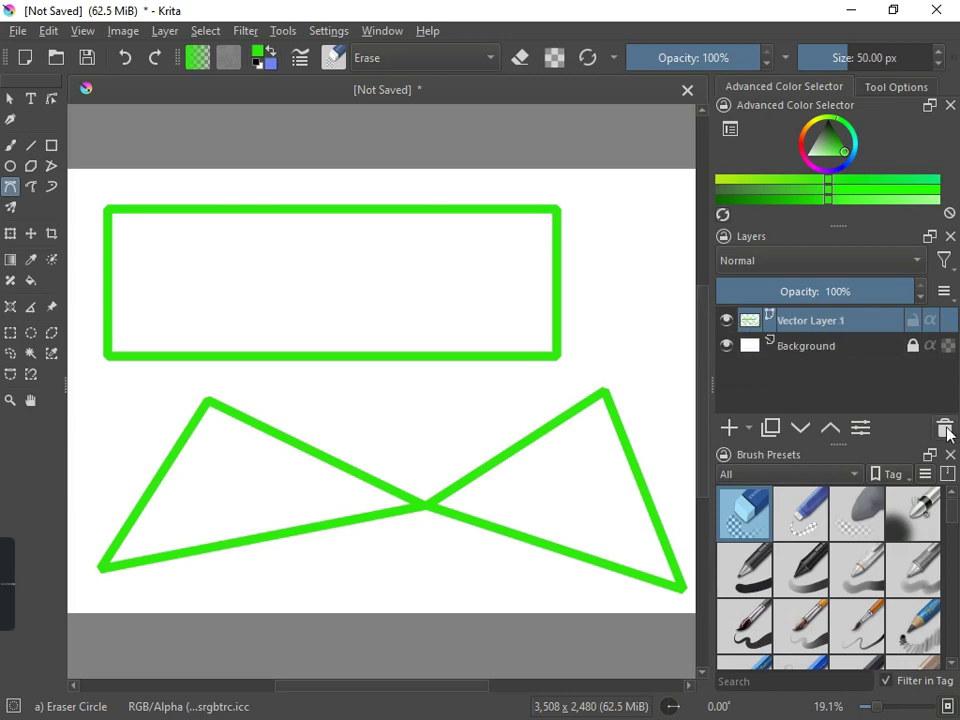
Add a paint layer above Vector Layer 1 and choose the Airbrush Soft brush preset.
{"action": "left_click", "coordinate": [750, 428]}
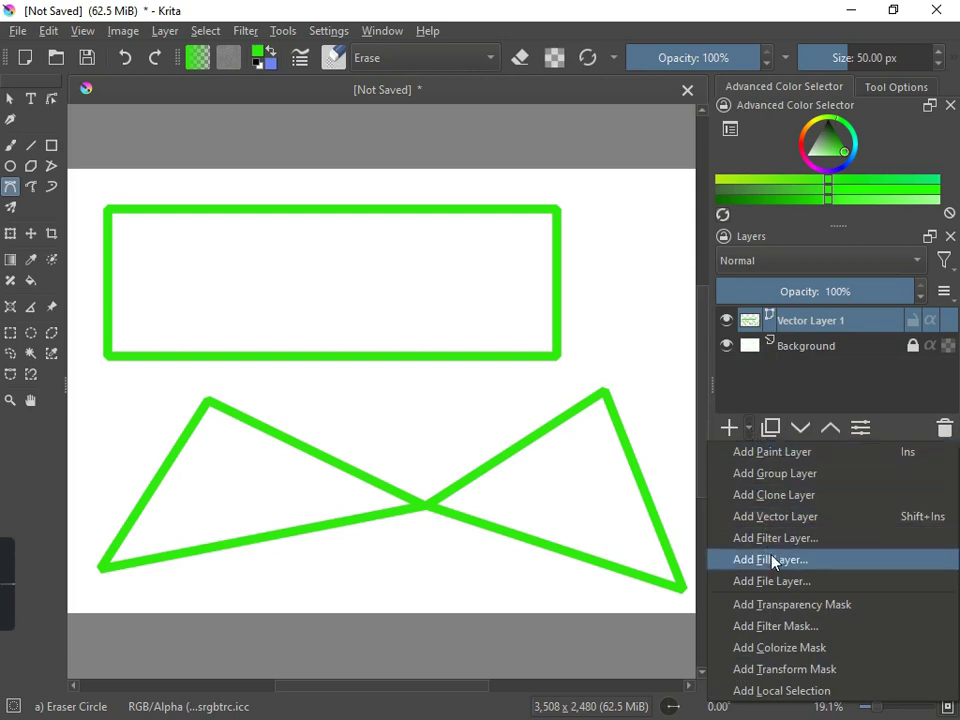
{"action": "left_click", "coordinate": [789, 452]}
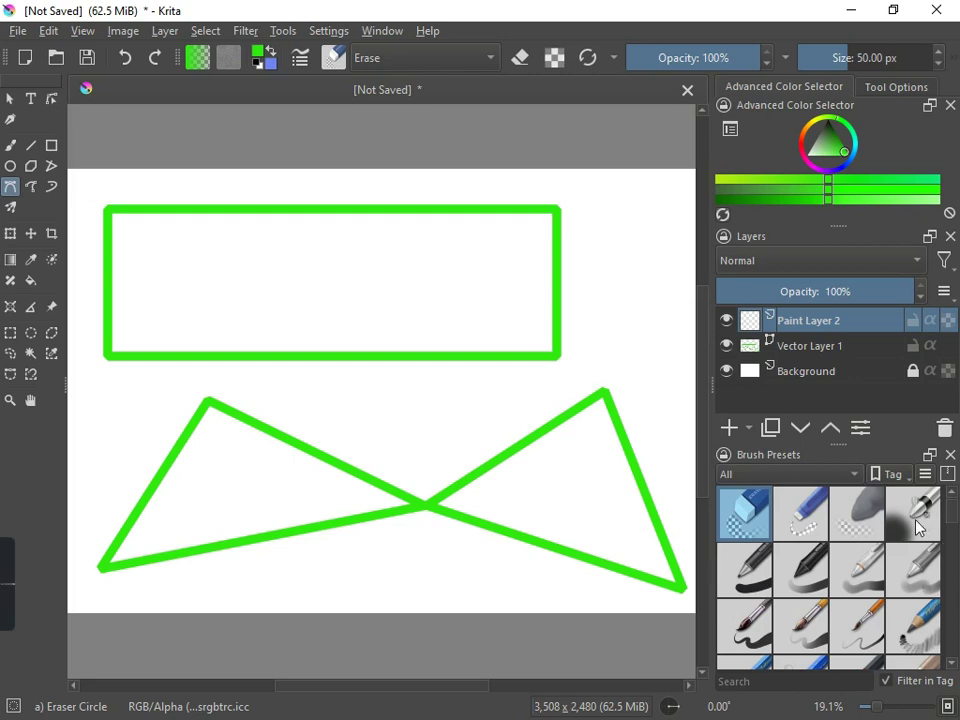
{"action": "mouse_move", "coordinate": [918, 527]}
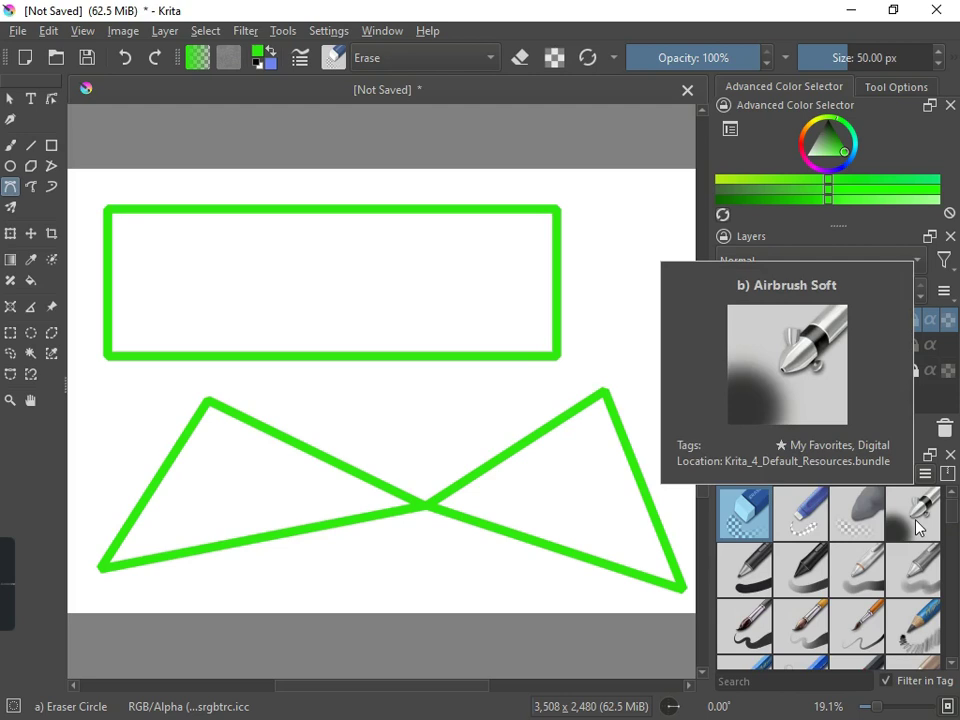
{"action": "left_click", "coordinate": [918, 527]}
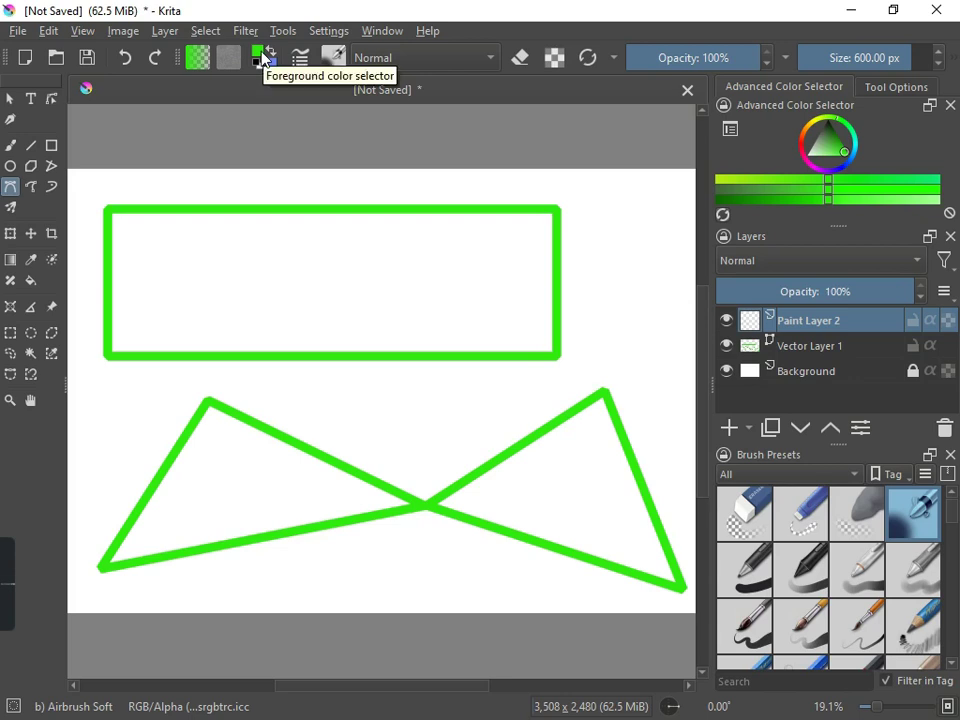
Set the foreground color to golden yellow #eab90f and the brush size to 938.37 px.
{"action": "left_click", "coordinate": [260, 55]}
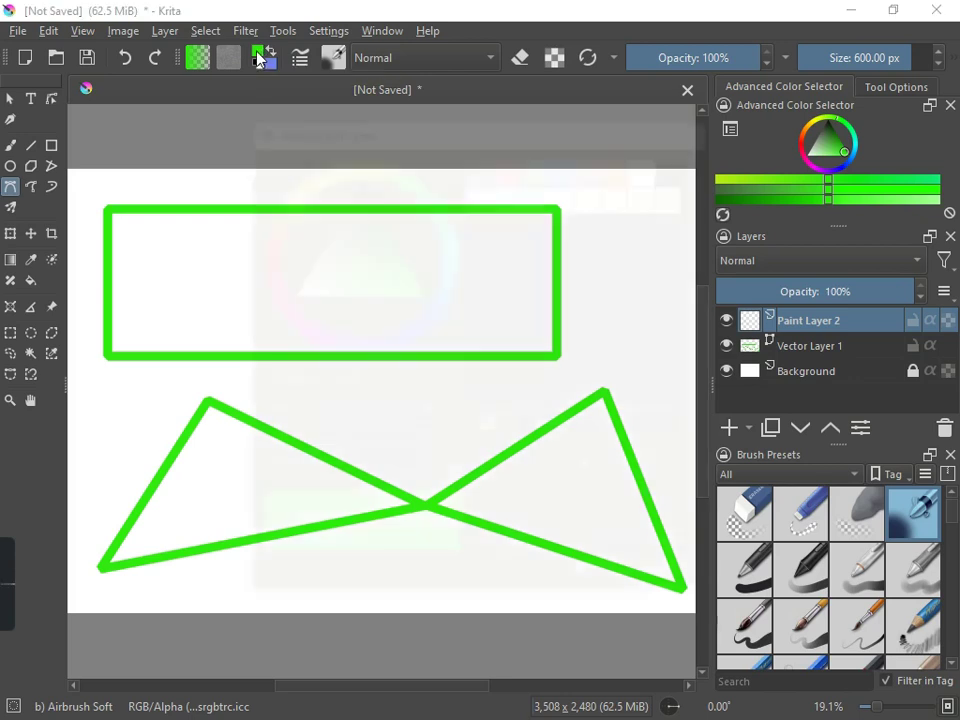
{"action": "left_click", "coordinate": [294, 188]}
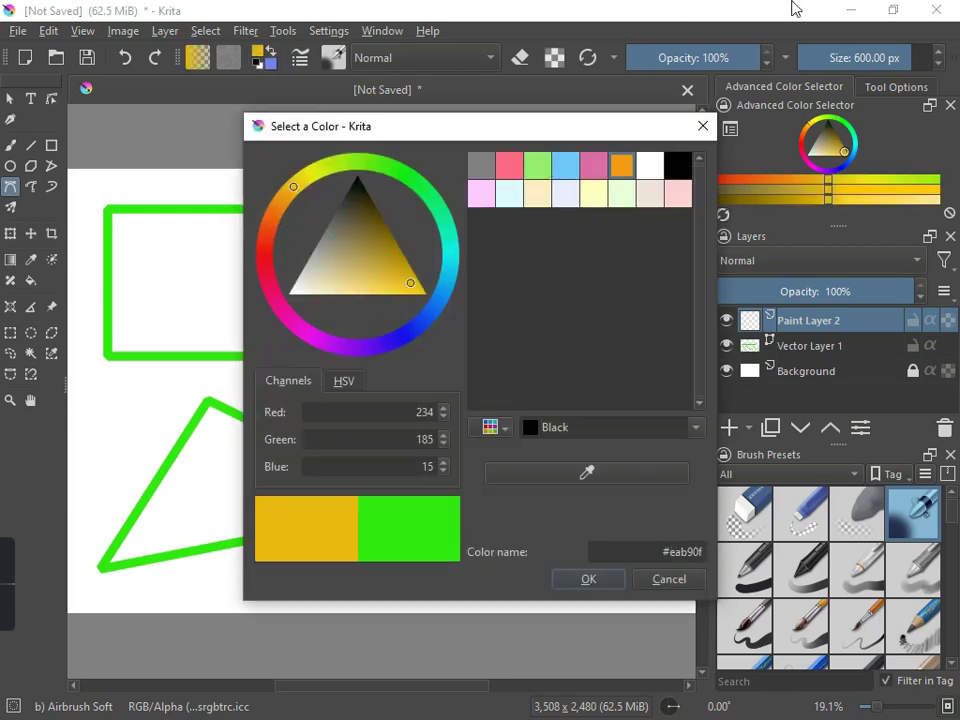
{"action": "left_click", "coordinate": [590, 580]}
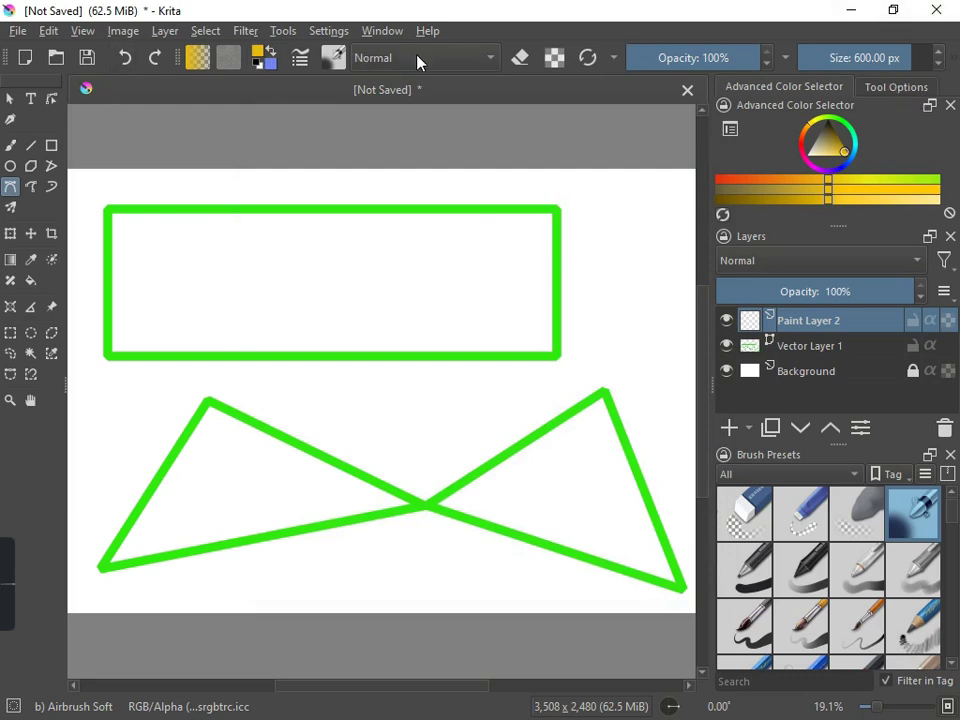
{"action": "mouse_move", "coordinate": [816, 51]}
{"action": "left_mouse_down"}
{"action": "mouse_move", "coordinate": [805, 51]}
{"action": "mouse_move", "coordinate": [922, 50]}
{"action": "left_mouse_up"}
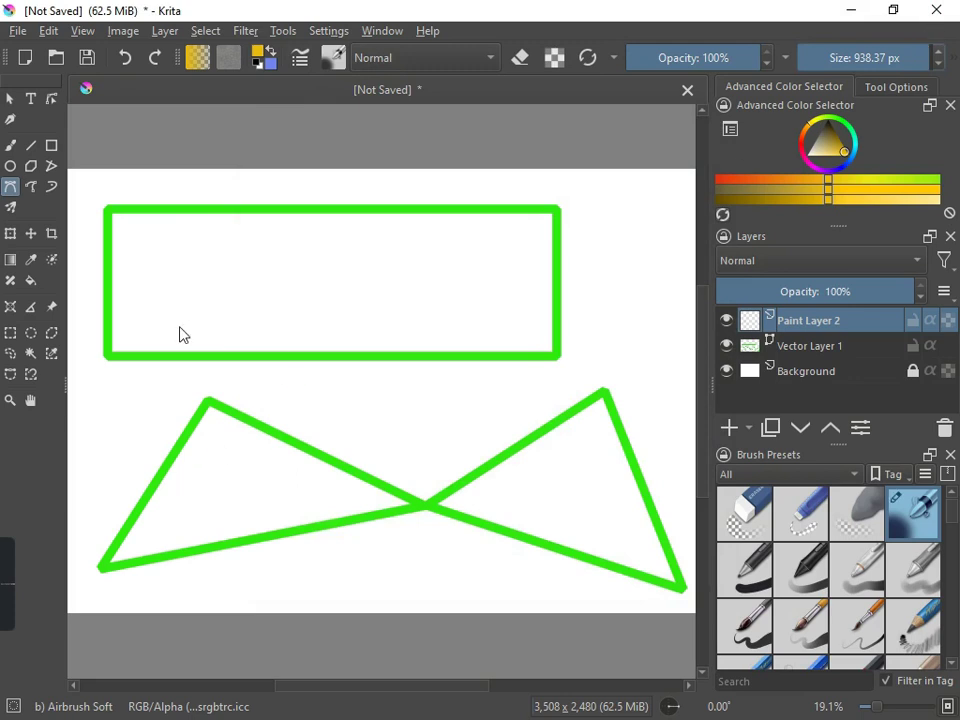
Set the brush size to 257.71 px and fill the green rectangle with golden yellow airbrush strokes using the Dynamic Brush tool.
{"action": "left_click", "coordinate": [889, 57]}
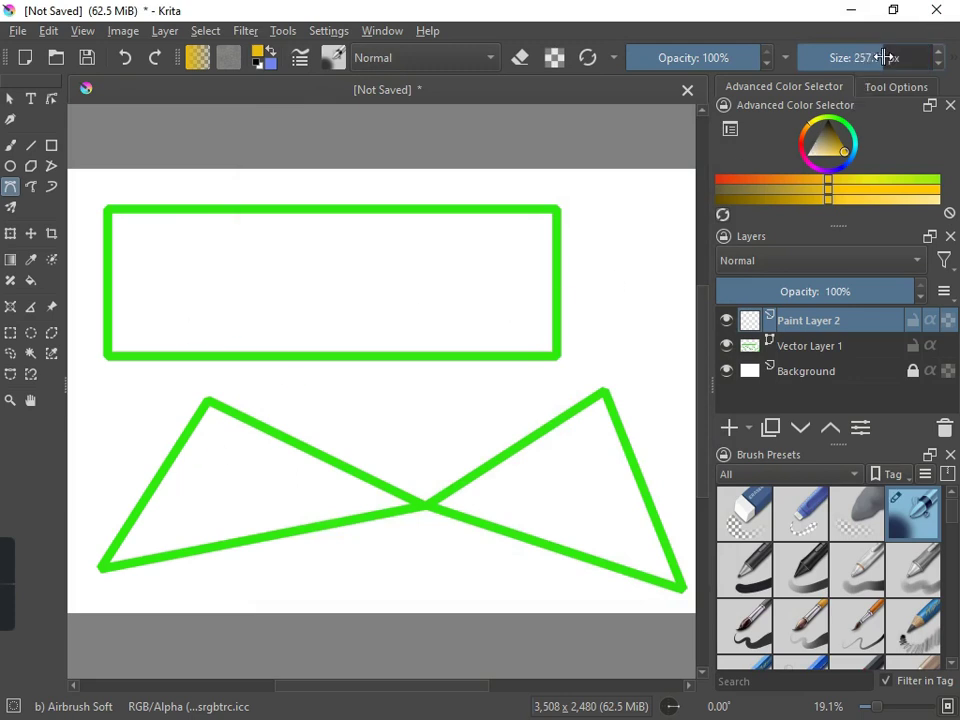
{"action": "left_click", "coordinate": [50, 190]}
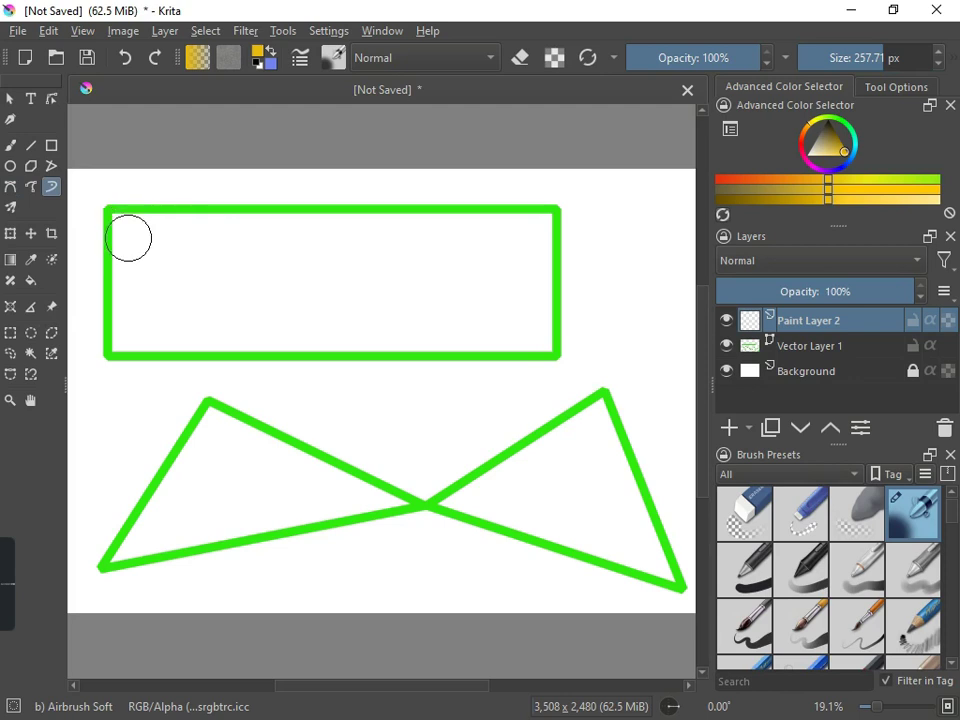
{"action": "mouse_move", "coordinate": [129, 231]}
{"action": "left_mouse_down"}
{"action": "mouse_move", "coordinate": [137, 327]}
{"action": "mouse_move", "coordinate": [121, 334]}
{"action": "mouse_move", "coordinate": [485, 346]}
{"action": "mouse_move", "coordinate": [547, 342]}
{"action": "mouse_move", "coordinate": [513, 286]}
{"action": "mouse_move", "coordinate": [540, 227]}
{"action": "mouse_move", "coordinate": [548, 313]}
{"action": "mouse_move", "coordinate": [517, 221]}
{"action": "mouse_move", "coordinate": [134, 214]}
{"action": "mouse_move", "coordinate": [123, 315]}
{"action": "mouse_move", "coordinate": [166, 243]}
{"action": "mouse_move", "coordinate": [162, 219]}
{"action": "mouse_move", "coordinate": [162, 253]}
{"action": "mouse_move", "coordinate": [151, 233]}
{"action": "mouse_move", "coordinate": [165, 328]}
{"action": "mouse_move", "coordinate": [149, 327]}
{"action": "mouse_move", "coordinate": [233, 316]}
{"action": "mouse_move", "coordinate": [491, 317]}
{"action": "mouse_move", "coordinate": [498, 240]}
{"action": "mouse_move", "coordinate": [504, 296]}
{"action": "mouse_move", "coordinate": [476, 225]}
{"action": "mouse_move", "coordinate": [366, 249]}
{"action": "mouse_move", "coordinate": [186, 240]}
{"action": "mouse_move", "coordinate": [204, 231]}
{"action": "mouse_move", "coordinate": [285, 240]}
{"action": "mouse_move", "coordinate": [149, 280]}
{"action": "mouse_move", "coordinate": [294, 283]}
{"action": "mouse_move", "coordinate": [208, 278]}
{"action": "mouse_move", "coordinate": [249, 240]}
{"action": "mouse_move", "coordinate": [234, 223]}
{"action": "mouse_move", "coordinate": [339, 227]}
{"action": "mouse_move", "coordinate": [201, 300]}
{"action": "mouse_move", "coordinate": [283, 291]}
{"action": "mouse_move", "coordinate": [311, 276]}
{"action": "mouse_move", "coordinate": [282, 267]}
{"action": "mouse_move", "coordinate": [326, 298]}
{"action": "mouse_move", "coordinate": [399, 283]}
{"action": "mouse_move", "coordinate": [317, 289]}
{"action": "mouse_move", "coordinate": [375, 274]}
{"action": "mouse_move", "coordinate": [469, 281]}
{"action": "mouse_move", "coordinate": [433, 306]}
{"action": "mouse_move", "coordinate": [291, 313]}
{"action": "mouse_move", "coordinate": [302, 296]}
{"action": "mouse_move", "coordinate": [263, 364]}
{"action": "left_mouse_up"}
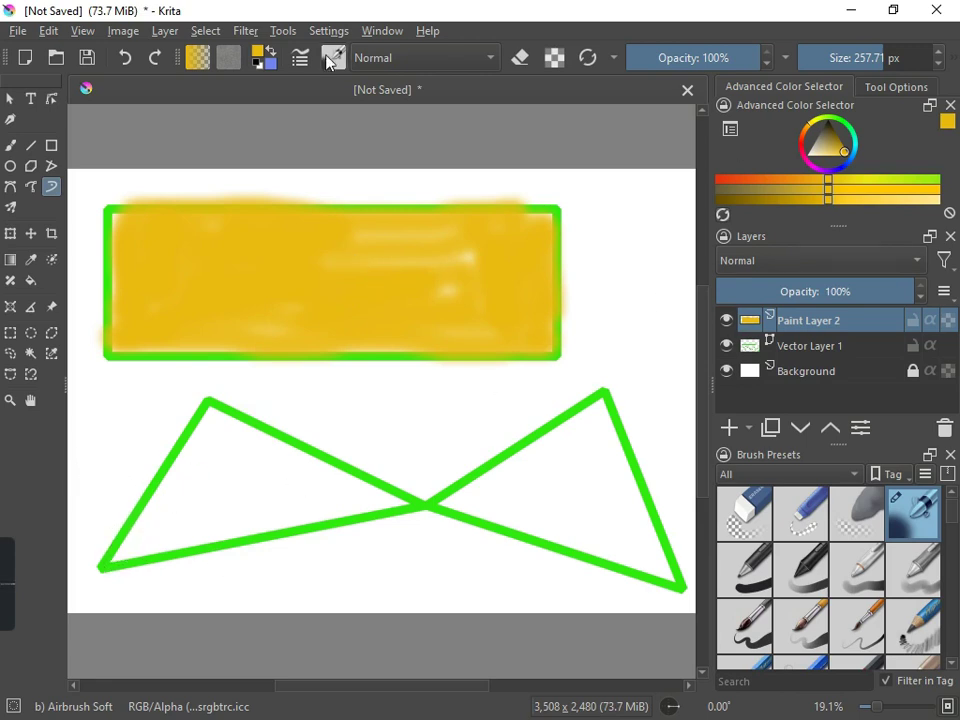
Set the foreground color to red #ea210e and airbrush along the lower part of the left triangle.
{"action": "left_click", "coordinate": [259, 55]}
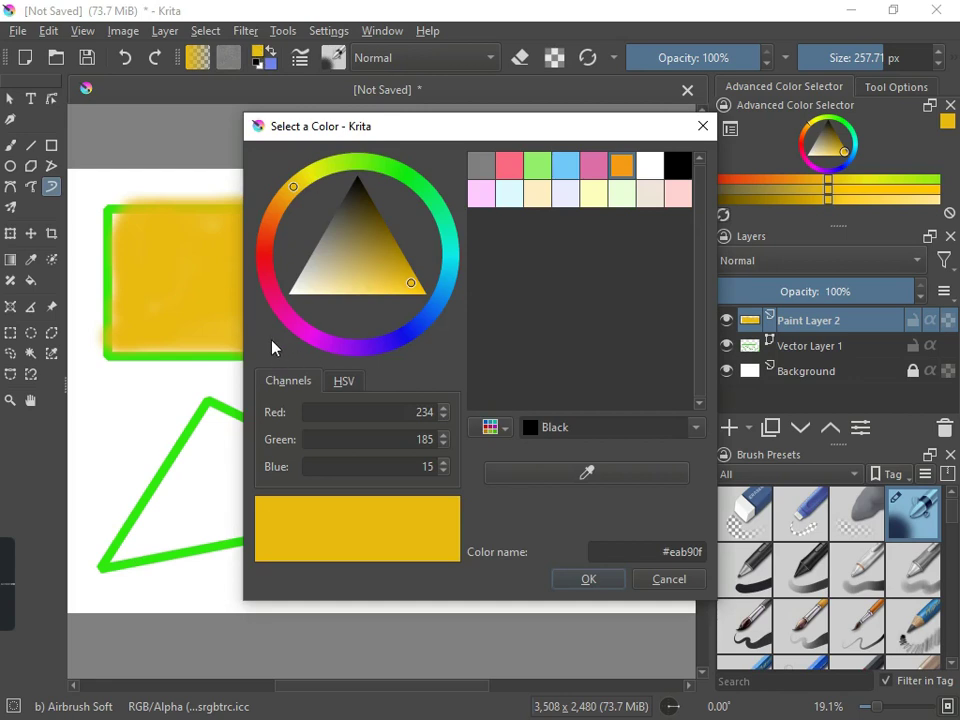
{"action": "left_click", "coordinate": [269, 252]}
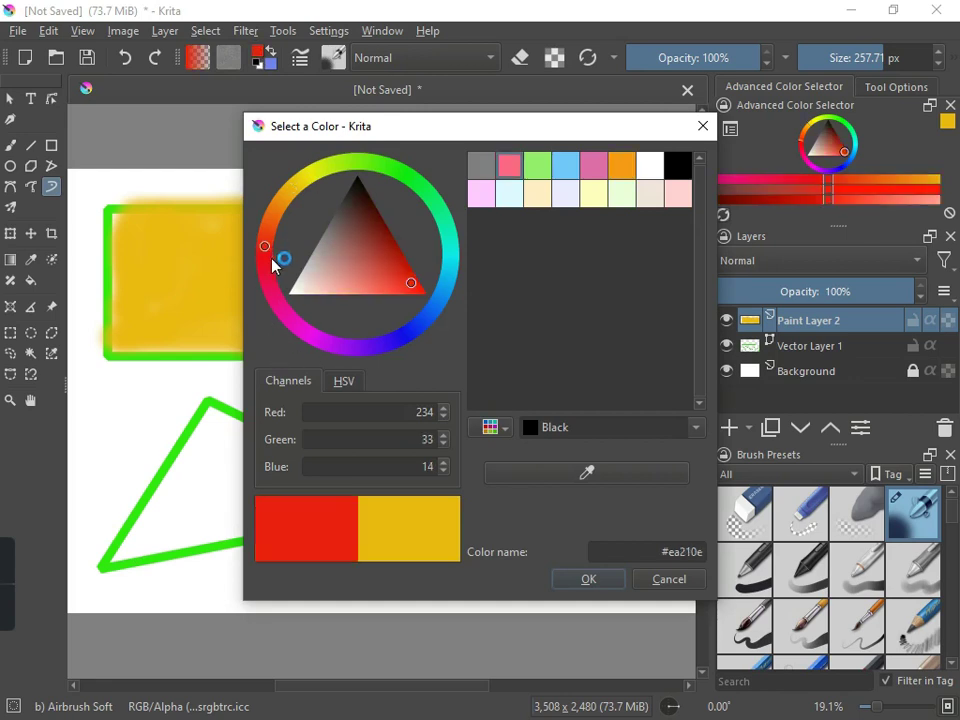
{"action": "left_click", "coordinate": [588, 579]}
{"action": "mouse_move", "coordinate": [118, 553]}
{"action": "left_mouse_down"}
{"action": "mouse_move", "coordinate": [199, 520]}
{"action": "mouse_move", "coordinate": [222, 530]}
{"action": "mouse_move", "coordinate": [184, 544]}
{"action": "mouse_move", "coordinate": [265, 537]}
{"action": "mouse_move", "coordinate": [388, 502]}
{"action": "mouse_move", "coordinate": [239, 521]}
{"action": "mouse_move", "coordinate": [365, 517]}
{"action": "mouse_move", "coordinate": [399, 498]}
{"action": "mouse_move", "coordinate": [189, 512]}
{"action": "mouse_move", "coordinate": [138, 524]}
{"action": "left_mouse_up"}
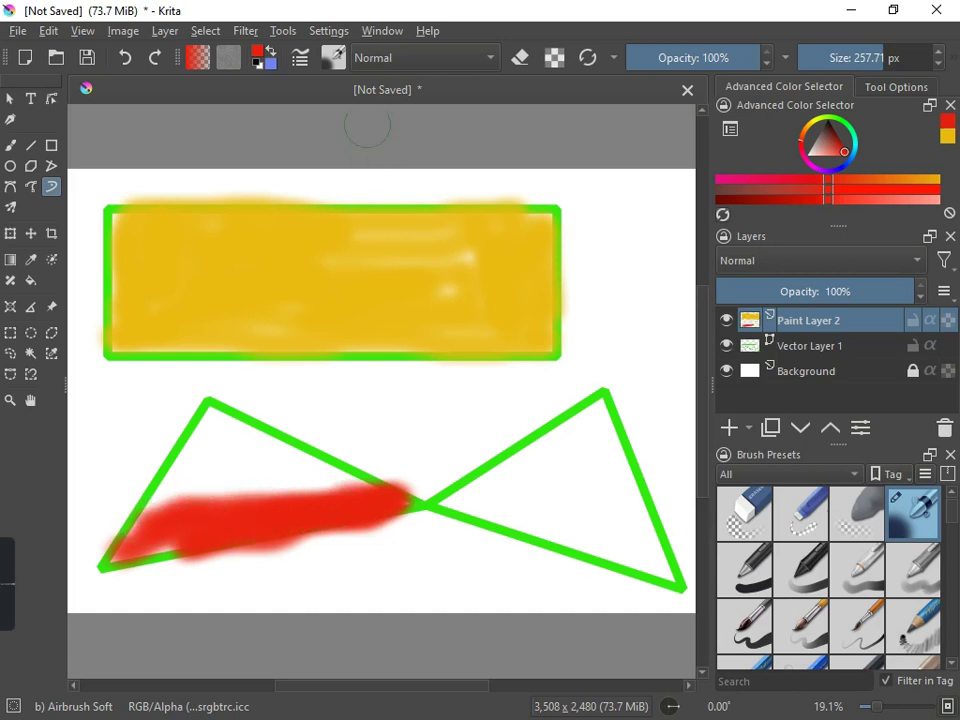
Set the foreground color to green #0dea2e and airbrush over the red strokes in the left triangle and the golden rectangle.
{"action": "left_click", "coordinate": [256, 58]}
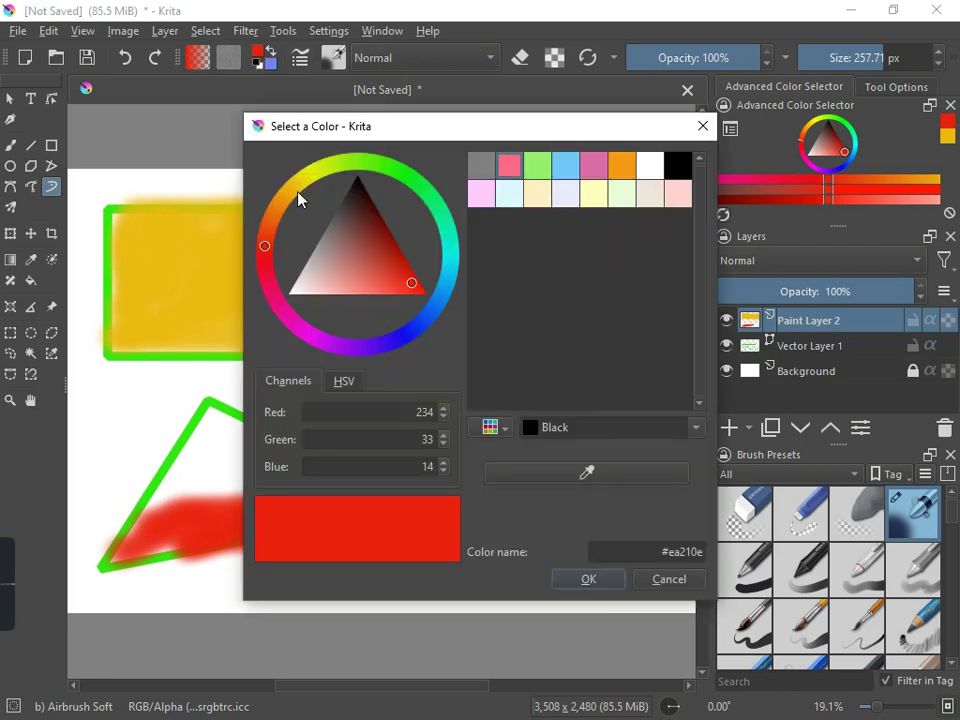
{"action": "left_click", "coordinate": [417, 183]}
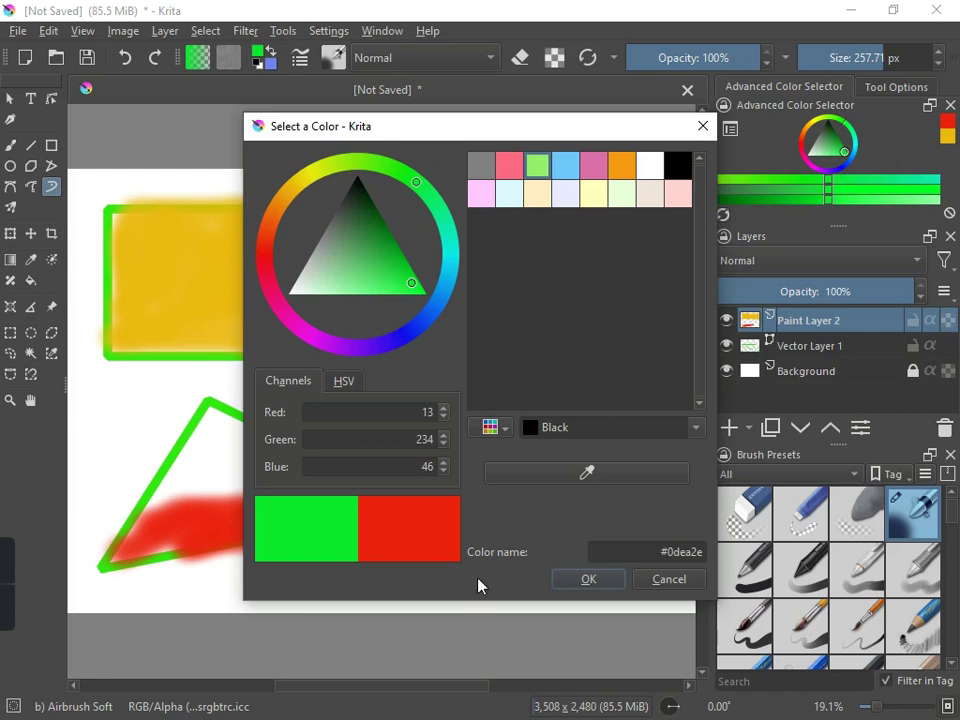
{"action": "left_click", "coordinate": [602, 583]}
{"action": "mouse_move", "coordinate": [162, 492]}
{"action": "left_mouse_down"}
{"action": "mouse_move", "coordinate": [239, 475]}
{"action": "mouse_move", "coordinate": [341, 477]}
{"action": "mouse_move", "coordinate": [231, 500]}
{"action": "mouse_move", "coordinate": [285, 515]}
{"action": "mouse_move", "coordinate": [338, 508]}
{"action": "mouse_move", "coordinate": [233, 518]}
{"action": "left_mouse_up"}
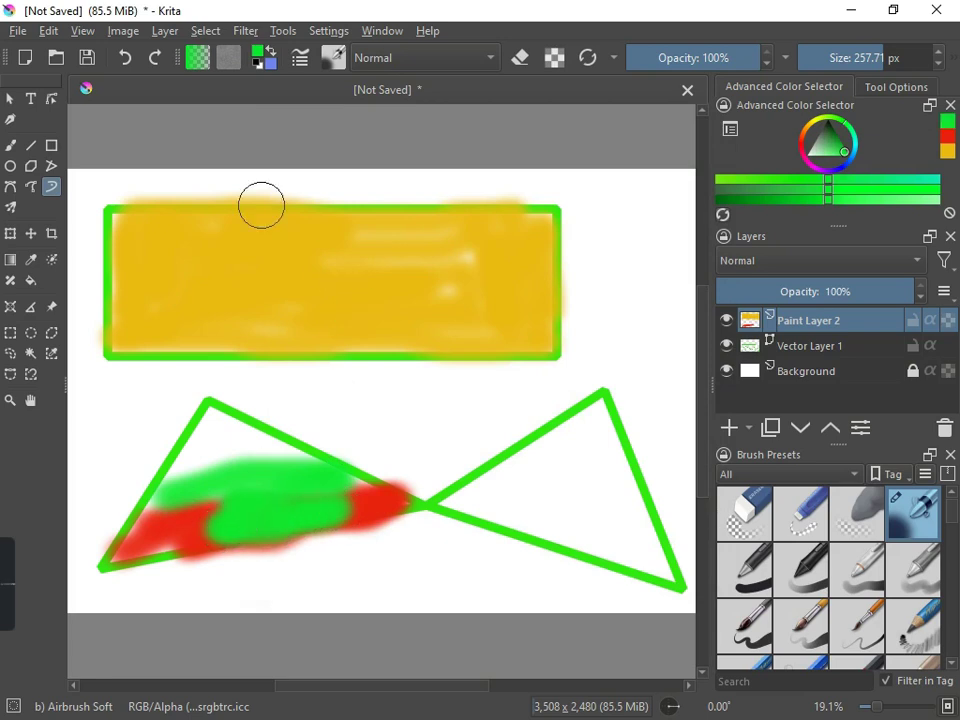
{"action": "mouse_move", "coordinate": [150, 225]}
{"action": "left_mouse_down"}
{"action": "mouse_move", "coordinate": [199, 324]}
{"action": "mouse_move", "coordinate": [278, 270]}
{"action": "mouse_move", "coordinate": [301, 238]}
{"action": "mouse_move", "coordinate": [384, 296]}
{"action": "mouse_move", "coordinate": [472, 317]}
{"action": "mouse_move", "coordinate": [492, 248]}
{"action": "mouse_move", "coordinate": [442, 238]}
{"action": "mouse_move", "coordinate": [389, 297]}
{"action": "mouse_move", "coordinate": [350, 320]}
{"action": "mouse_move", "coordinate": [302, 320]}
{"action": "mouse_move", "coordinate": [235, 242]}
{"action": "mouse_move", "coordinate": [159, 235]}
{"action": "mouse_move", "coordinate": [154, 322]}
{"action": "mouse_move", "coordinate": [137, 324]}
{"action": "mouse_move", "coordinate": [134, 300]}
{"action": "mouse_move", "coordinate": [144, 322]}
{"action": "mouse_move", "coordinate": [186, 335]}
{"action": "mouse_move", "coordinate": [231, 280]}
{"action": "mouse_move", "coordinate": [294, 270]}
{"action": "left_mouse_up"}
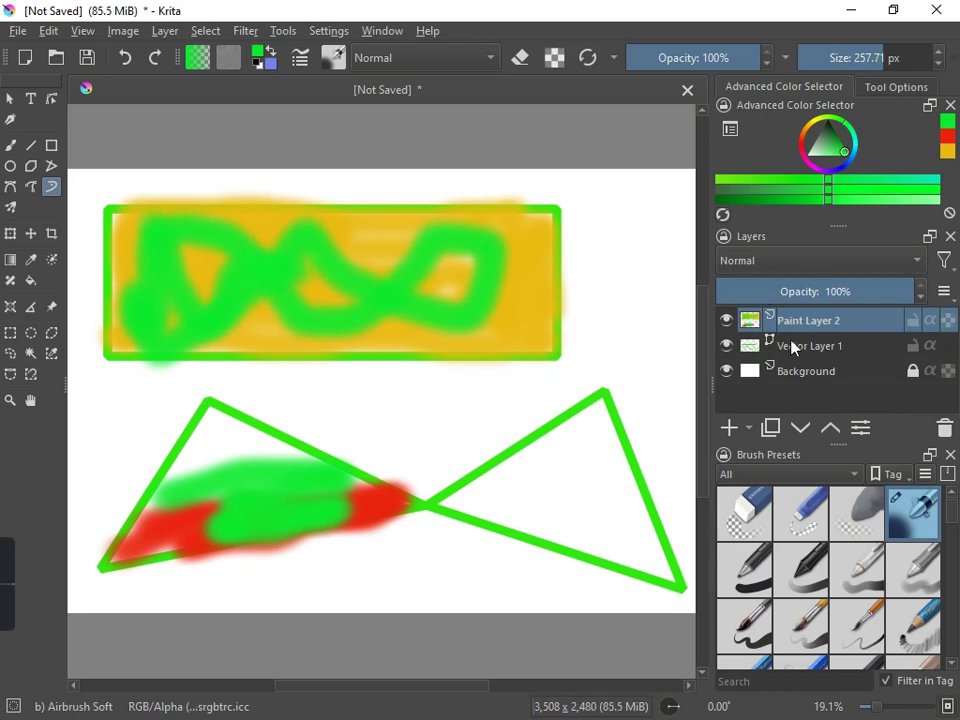
Delete the airbrushed Paint Layer 2, and add and delete a temporary group layer above Vector Layer 1.
{"action": "left_click", "coordinate": [944, 428]}
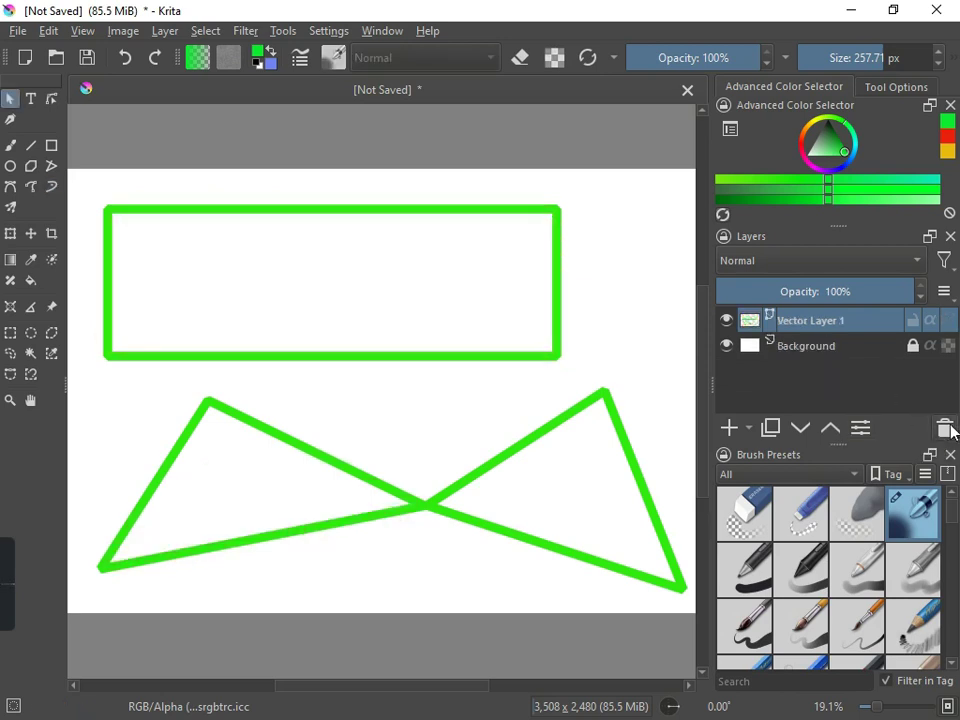
{"action": "left_click", "coordinate": [752, 428]}
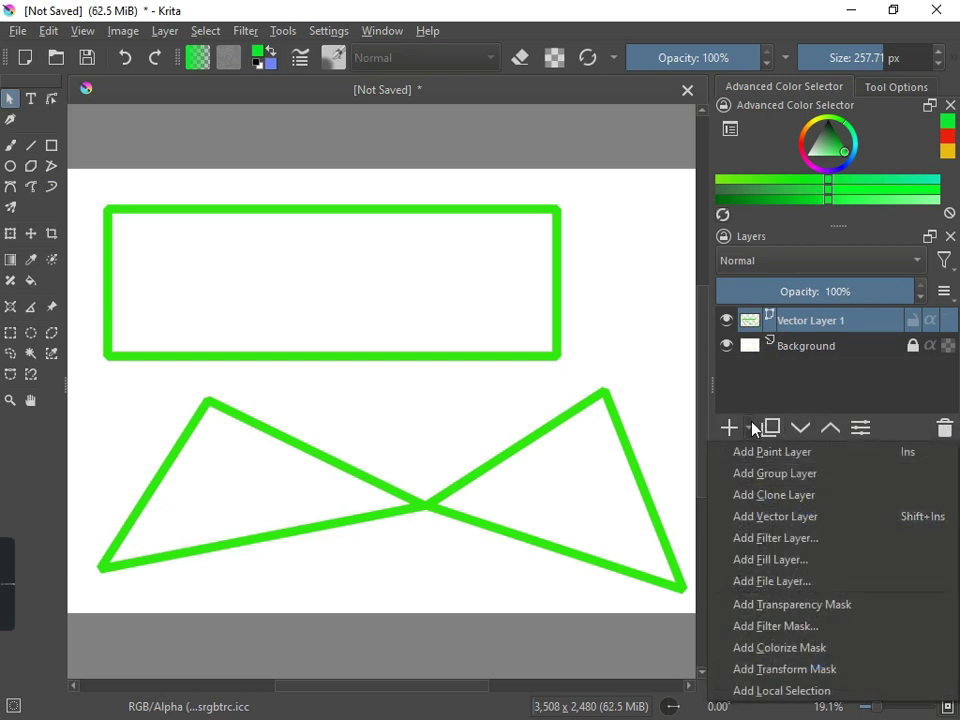
{"action": "left_click", "coordinate": [774, 474]}
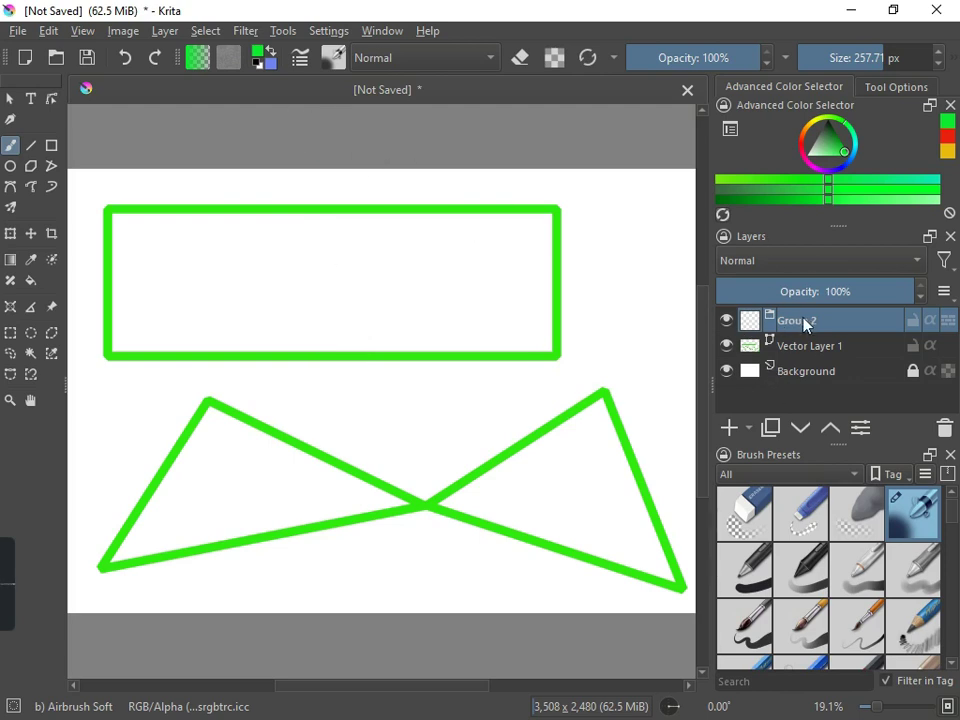
{"action": "left_click", "coordinate": [945, 428]}
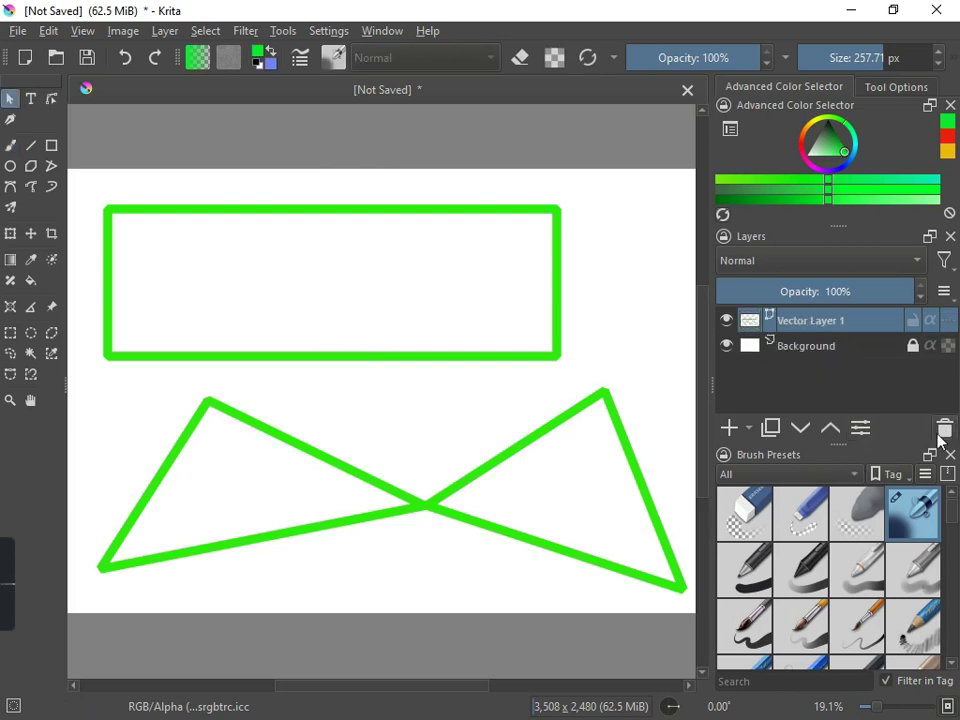
Start a fill layer above Vector Layer 1, trying yellow and red and choosing magenta #da0cea as its solid color.
{"action": "left_click", "coordinate": [748, 427]}
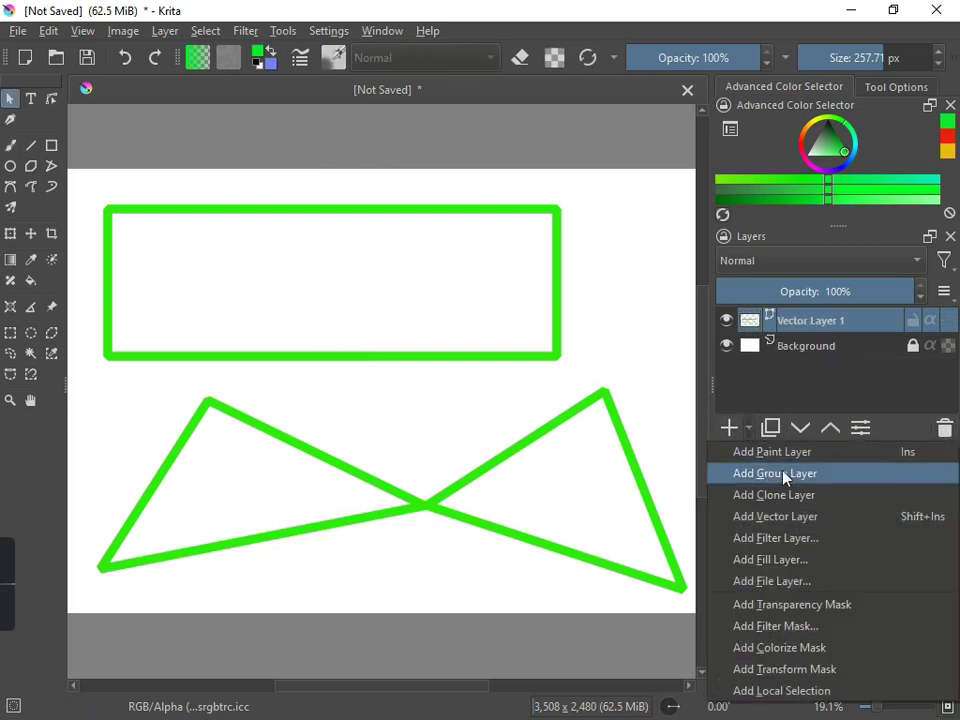
{"action": "left_click", "coordinate": [784, 560]}
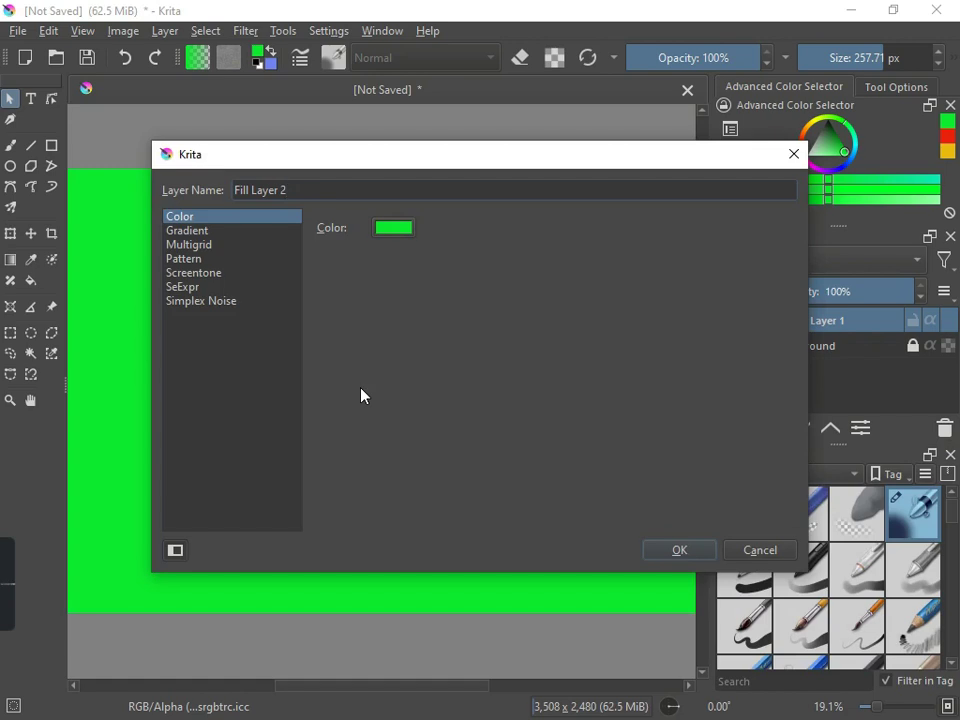
{"action": "left_click", "coordinate": [392, 229]}
{"action": "left_click", "coordinate": [305, 177]}
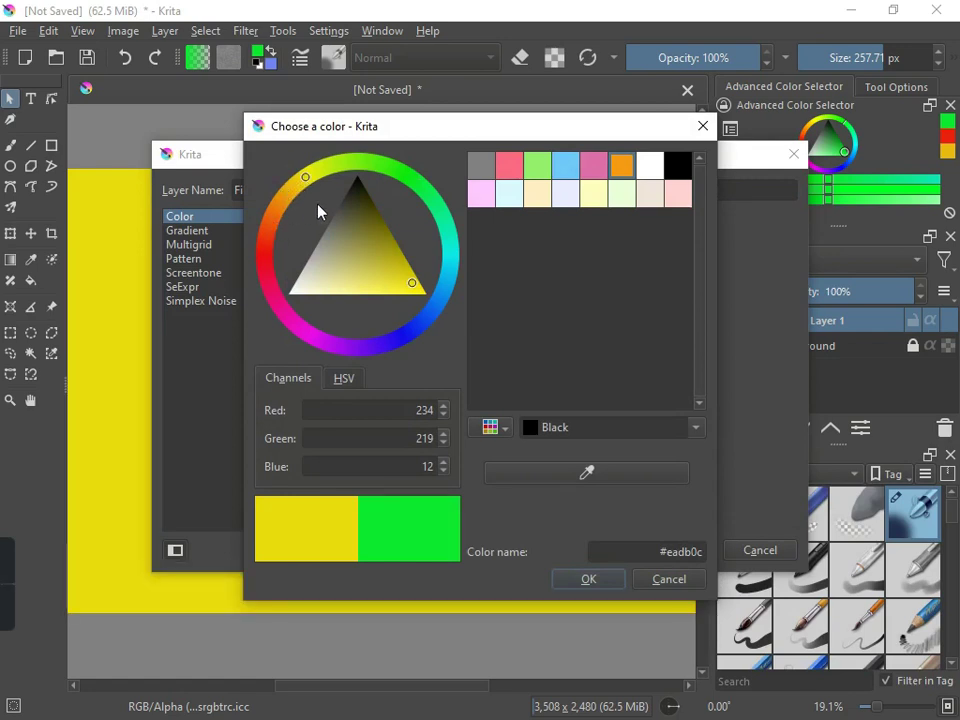
{"action": "left_click", "coordinate": [265, 262]}
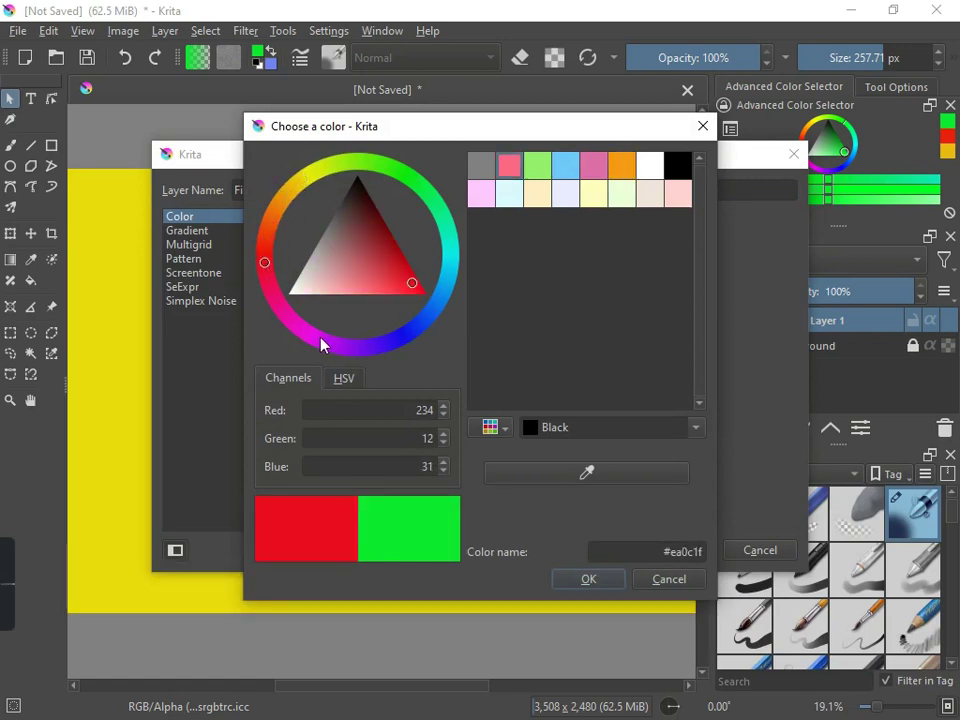
{"action": "left_click", "coordinate": [316, 339]}
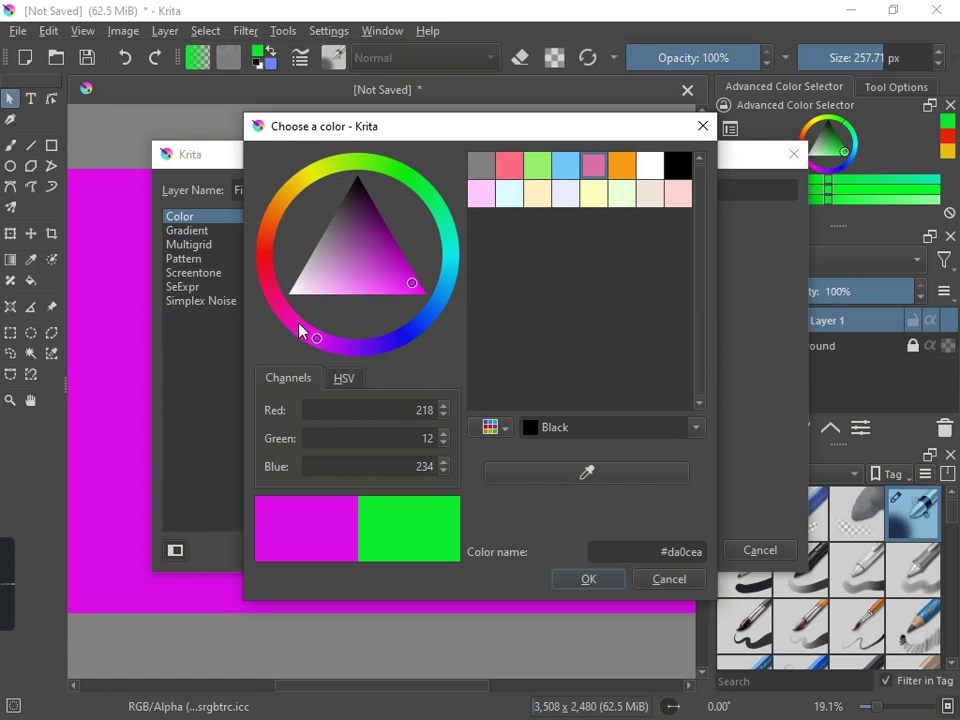
{"action": "left_click", "coordinate": [603, 584]}
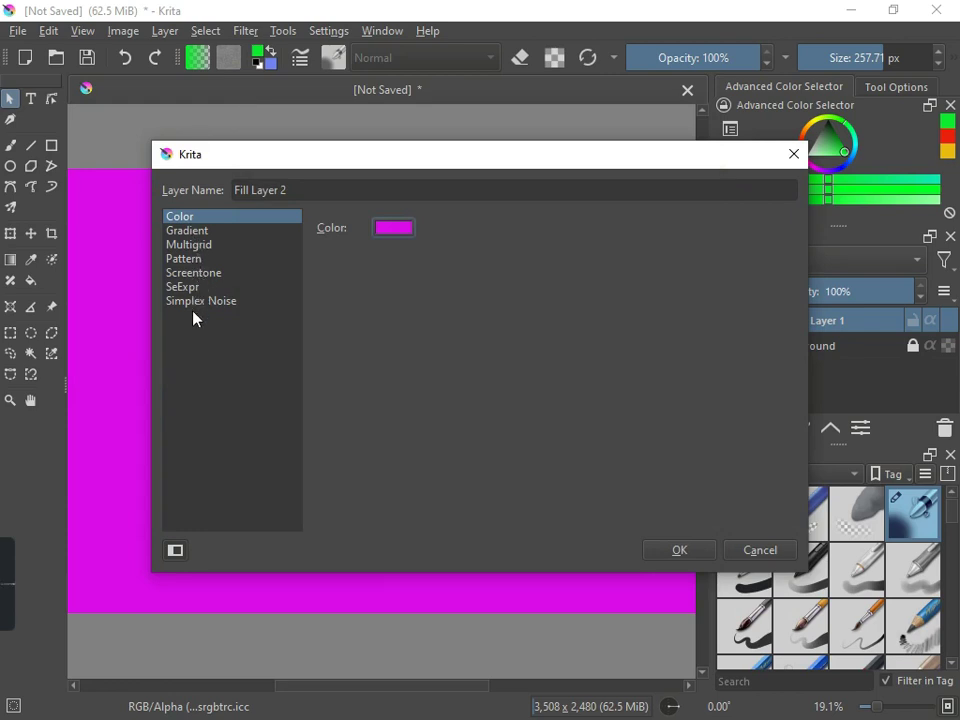
Preview the Gradient fill type, return to the solid Color fill, and create the fill layer.
{"action": "left_click", "coordinate": [193, 234]}
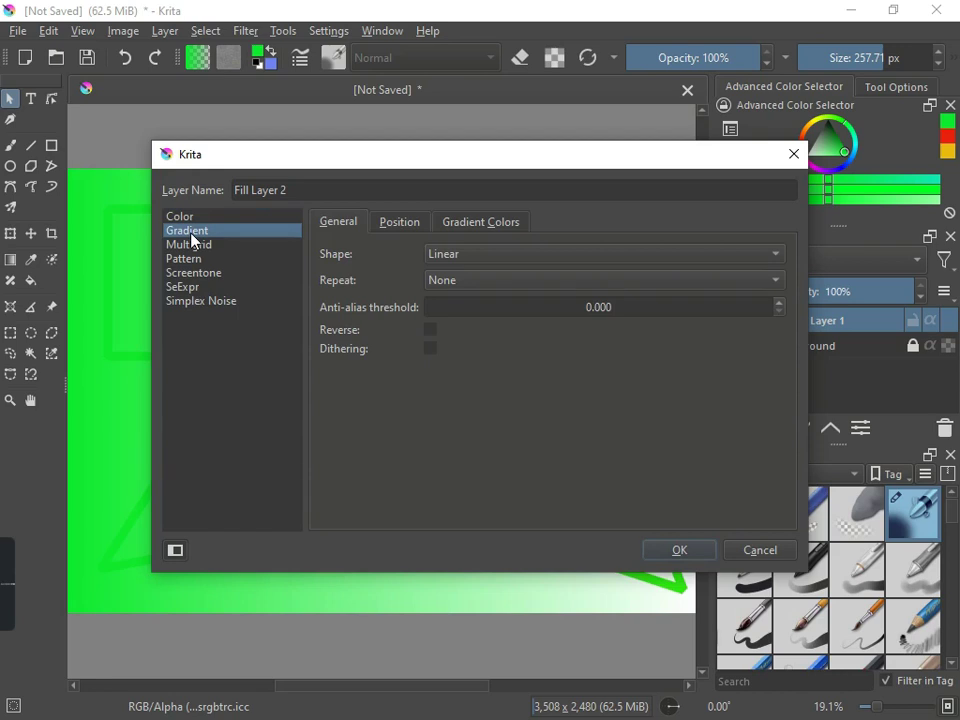
{"action": "left_click", "coordinate": [200, 218]}
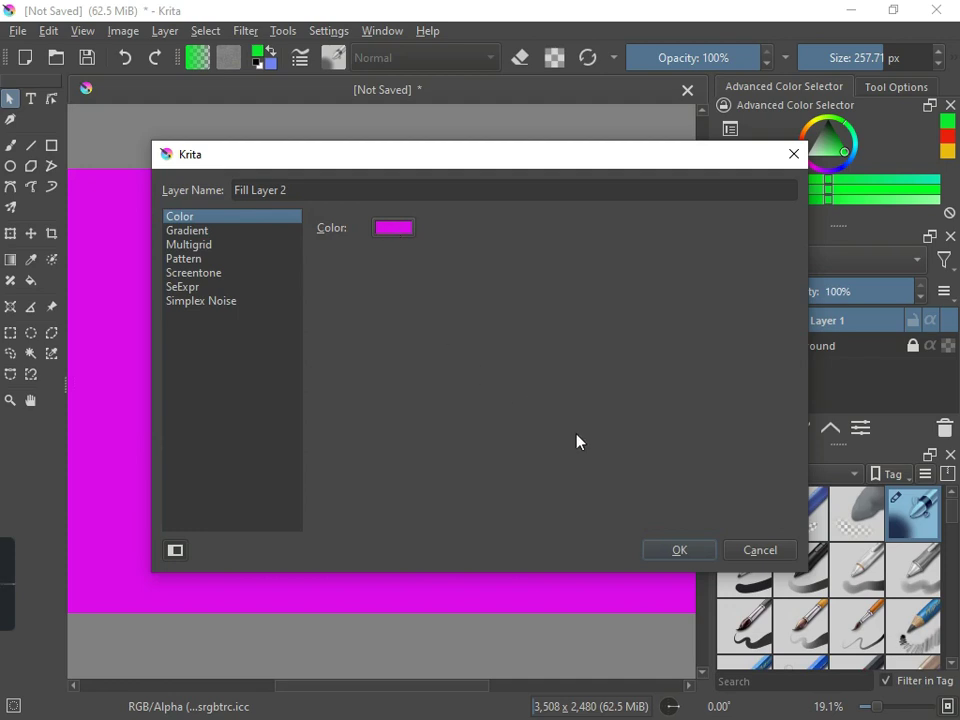
{"action": "left_click", "coordinate": [679, 550]}
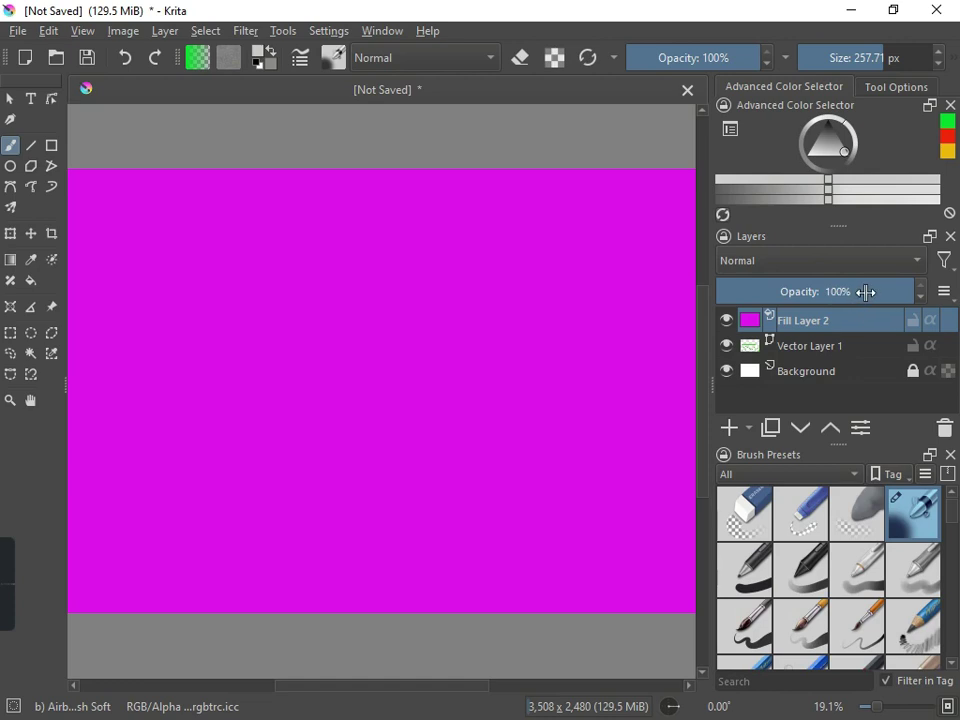
Lower Fill Layer 2's opacity to 25% and raise it to 99%.
{"action": "left_click_drag", "start_coordinate": [866, 292], "coordinate": [764, 291]}
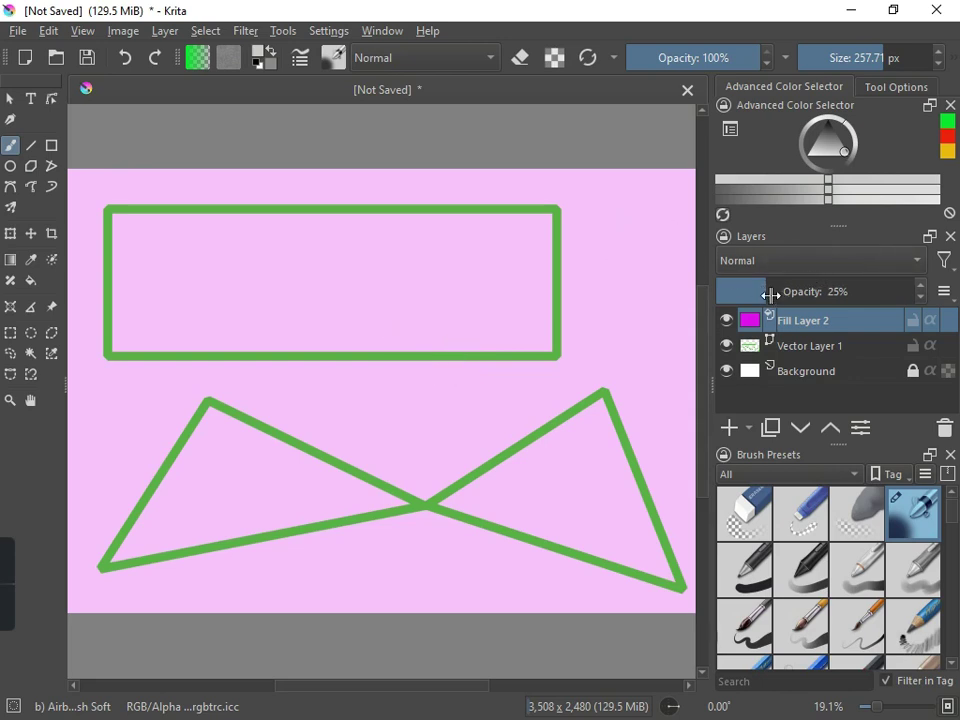
{"action": "left_click_drag", "start_coordinate": [767, 291], "coordinate": [909, 289]}
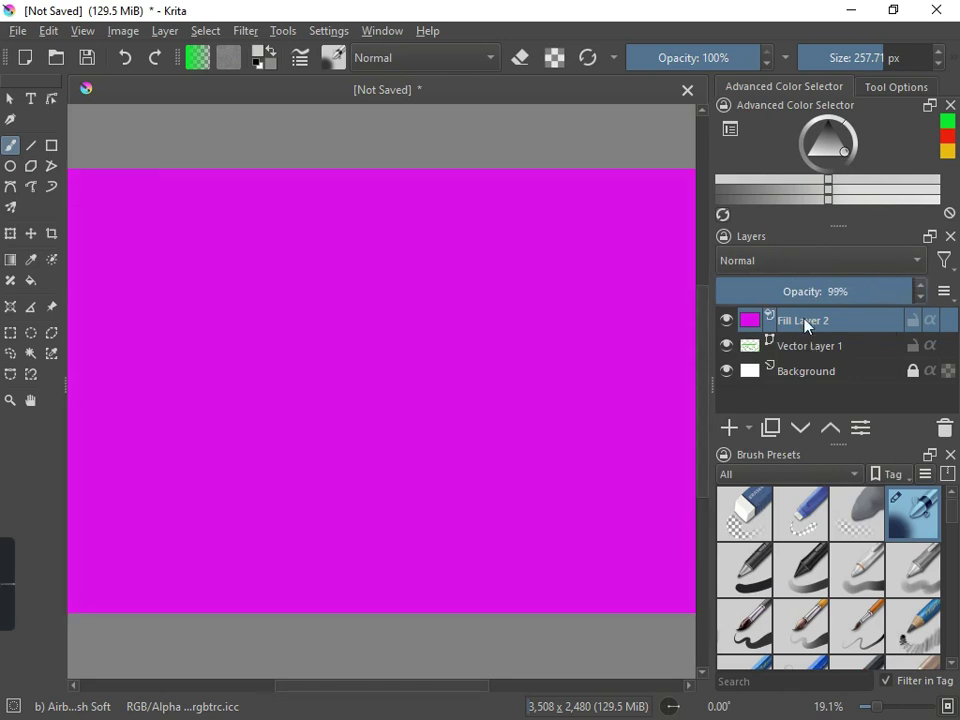
Move Fill Layer 2 below Vector Layer 1 and set its opacity to 73% after testing 42%.
{"action": "mouse_move", "coordinate": [840, 323]}
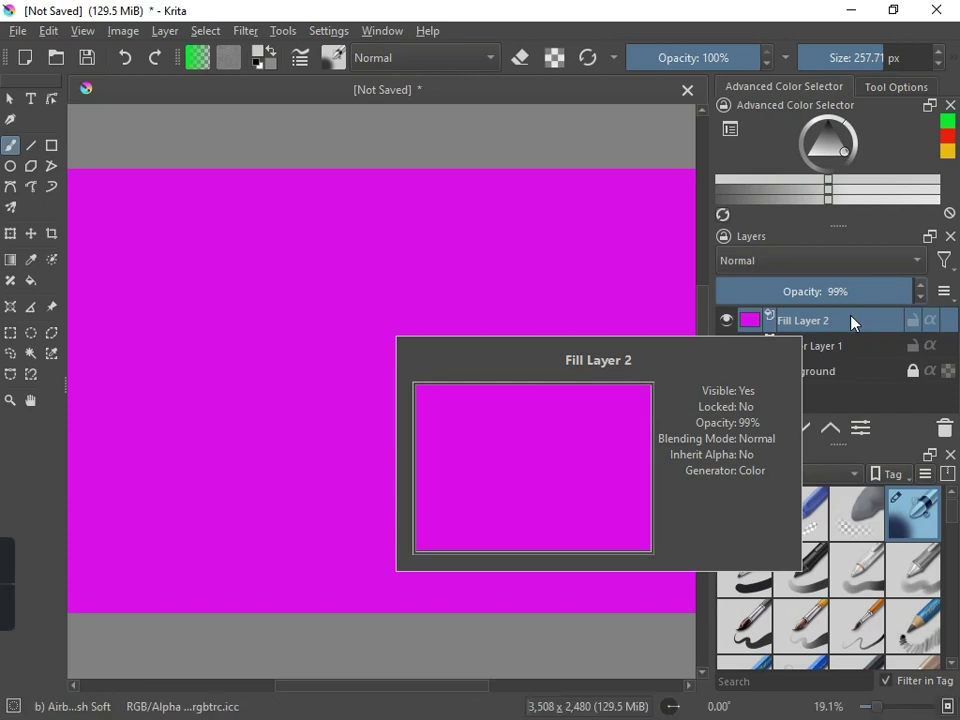
{"action": "left_click_drag", "start_coordinate": [853, 322], "coordinate": [868, 364]}
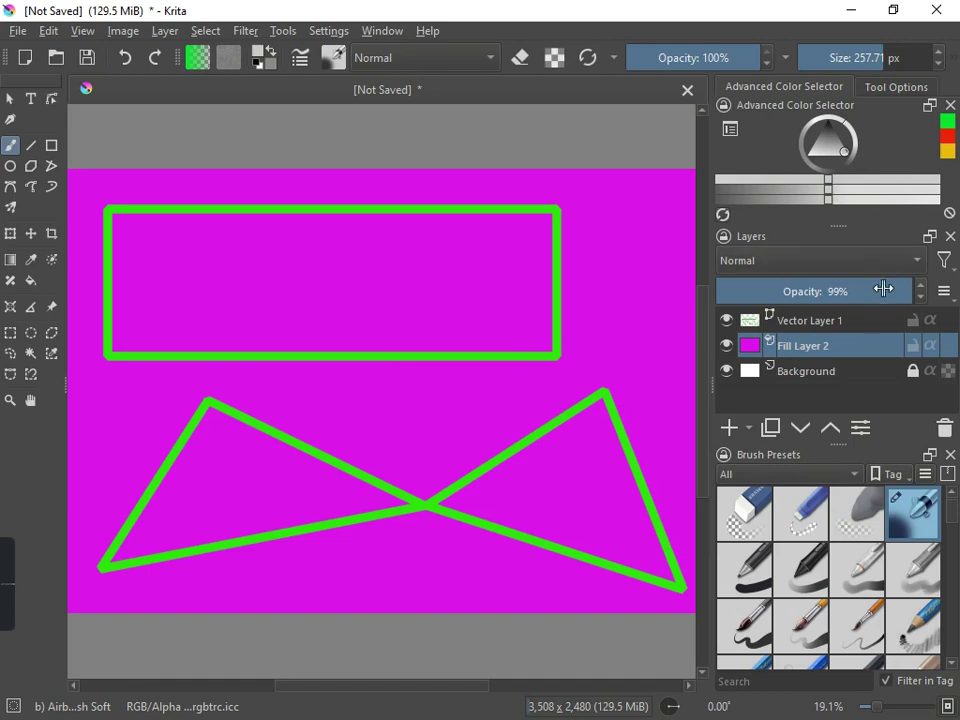
{"action": "left_click_drag", "start_coordinate": [825, 289], "coordinate": [796, 292]}
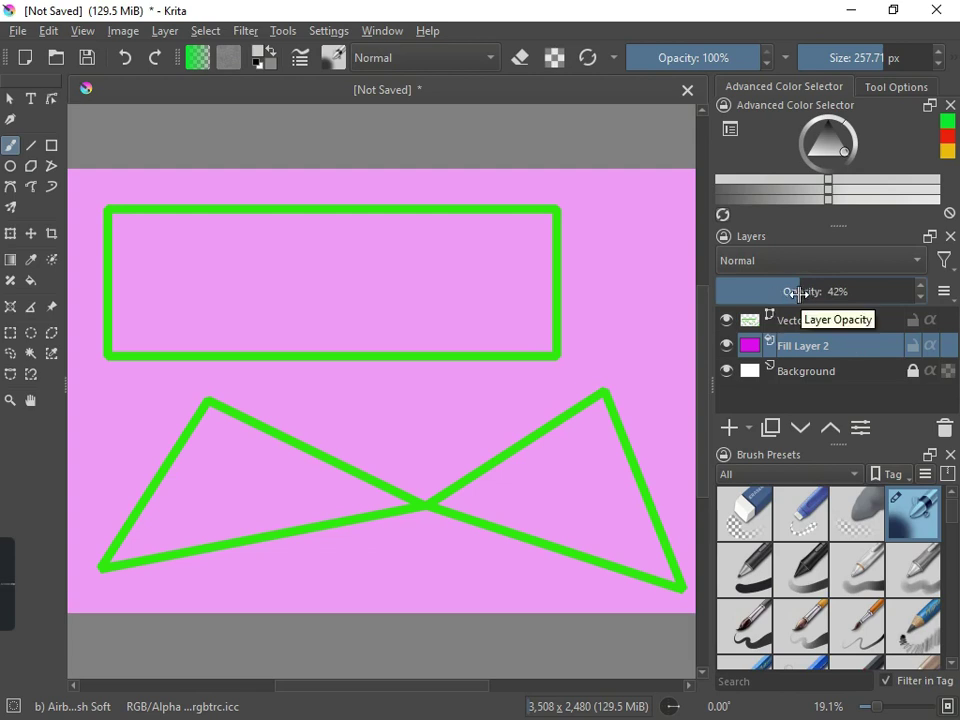
{"action": "left_click_drag", "start_coordinate": [776, 287], "coordinate": [844, 302]}
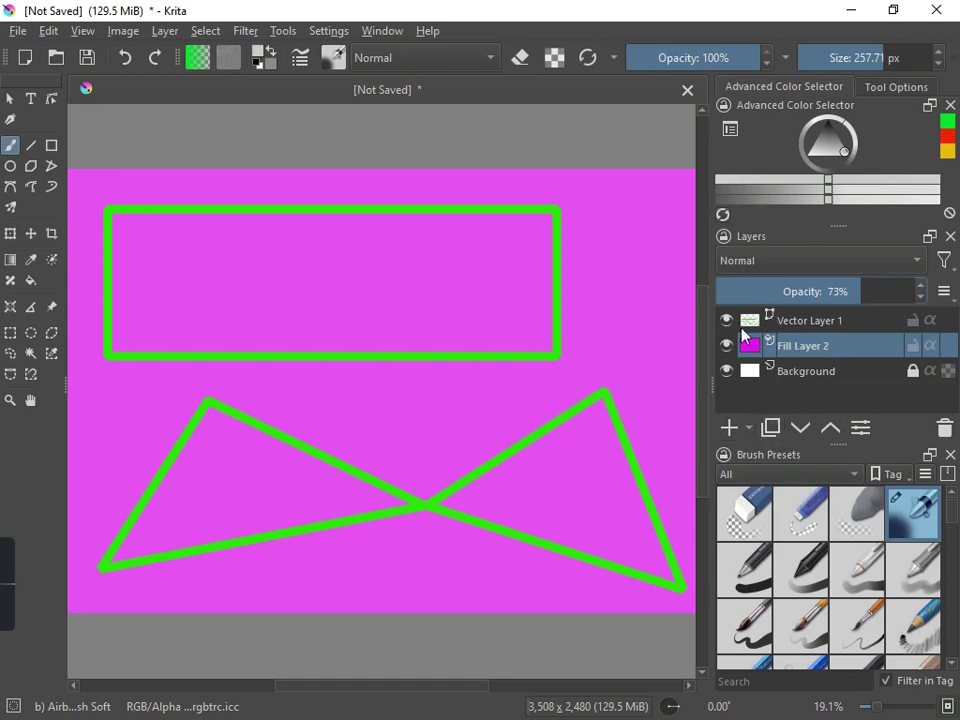
Start a filter layer above Fill Layer 2 and try the Levels filter with an input black point of 139.
{"action": "left_click", "coordinate": [749, 428]}
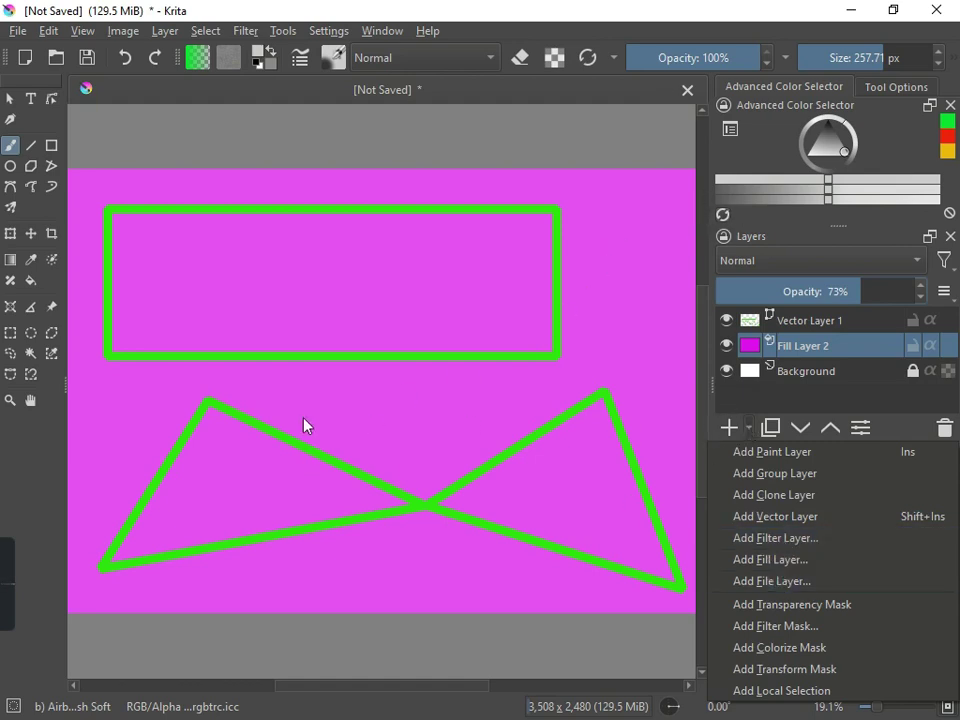
{"action": "left_click", "coordinate": [765, 540]}
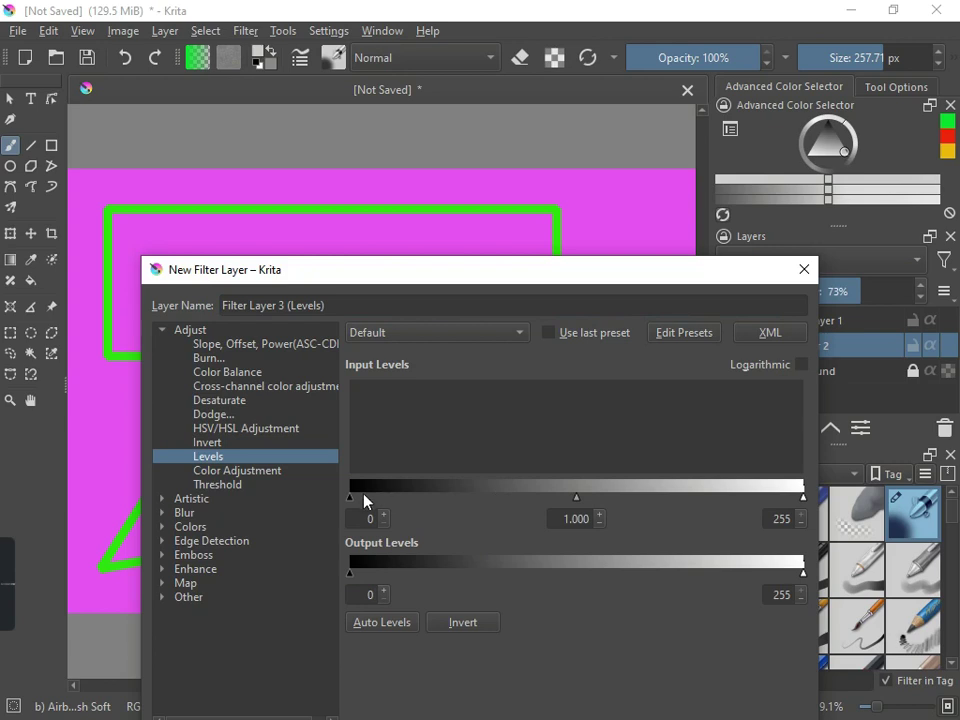
{"action": "left_click_drag", "start_coordinate": [352, 500], "coordinate": [598, 499]}
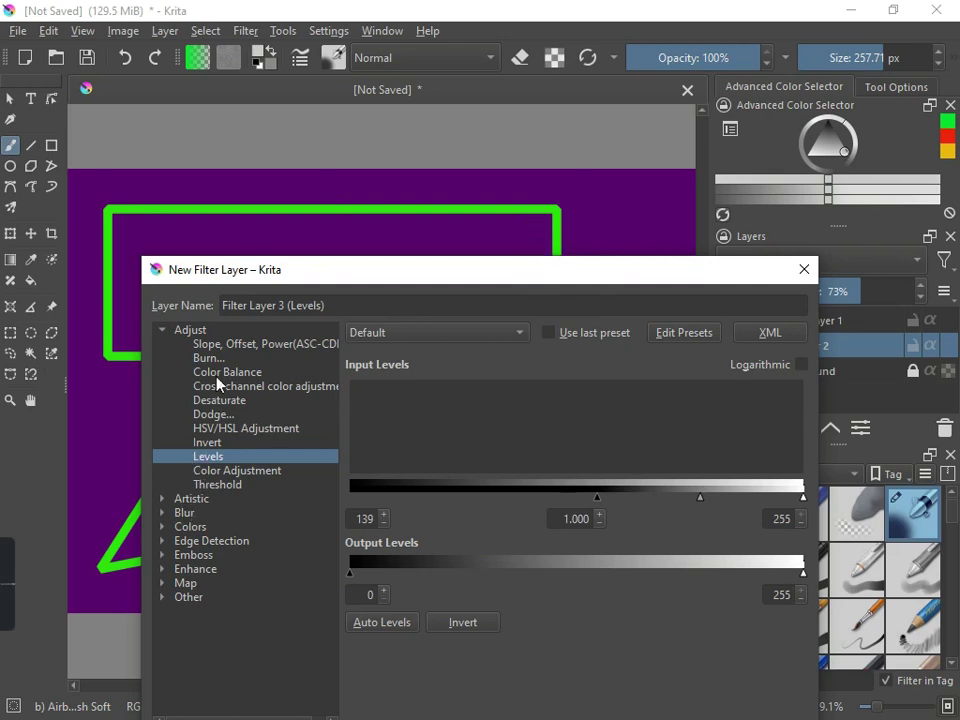
Change the new layer's filter to Color Balance with its default settings and create the filter layer.
{"action": "left_click", "coordinate": [257, 373]}
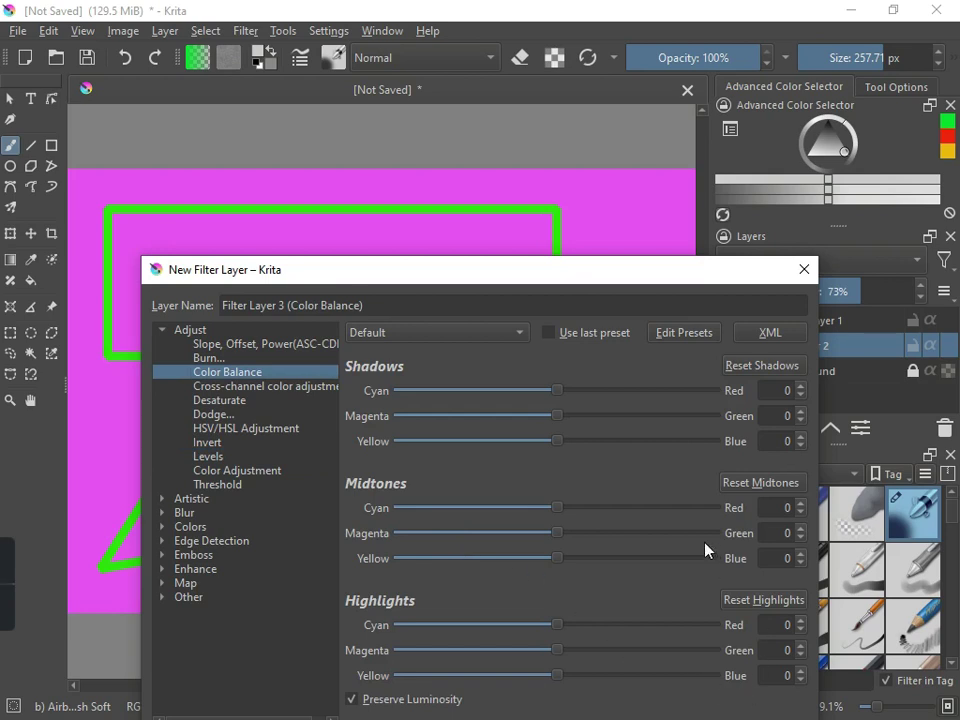
{"action": "left_click_drag", "start_coordinate": [698, 273], "coordinate": [712, 158]}
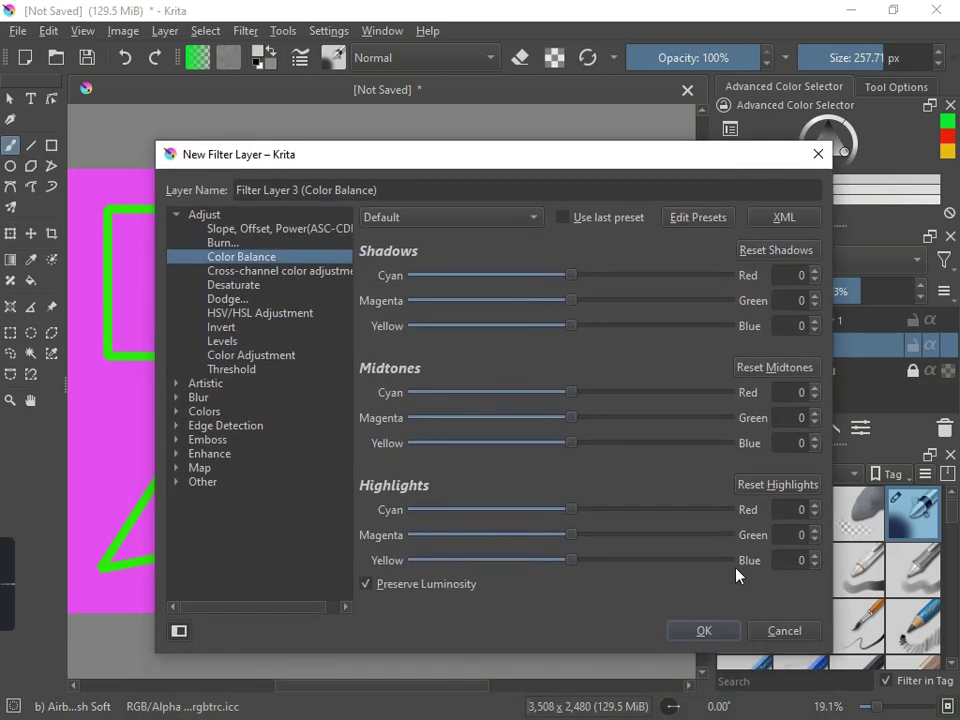
{"action": "left_click", "coordinate": [716, 633]}
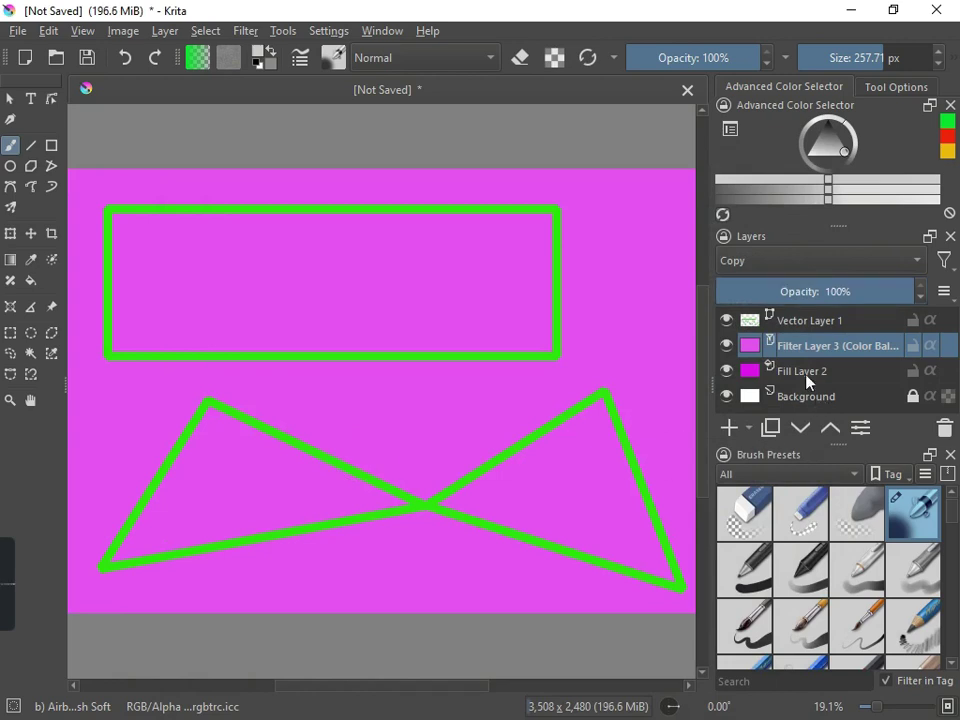
Select Vector Layer 1 and lower its opacity to 80% after testing 77%.
{"action": "mouse_move", "coordinate": [768, 350]}
{"action": "mouse_move", "coordinate": [805, 352]}
{"action": "left_click", "coordinate": [808, 326]}
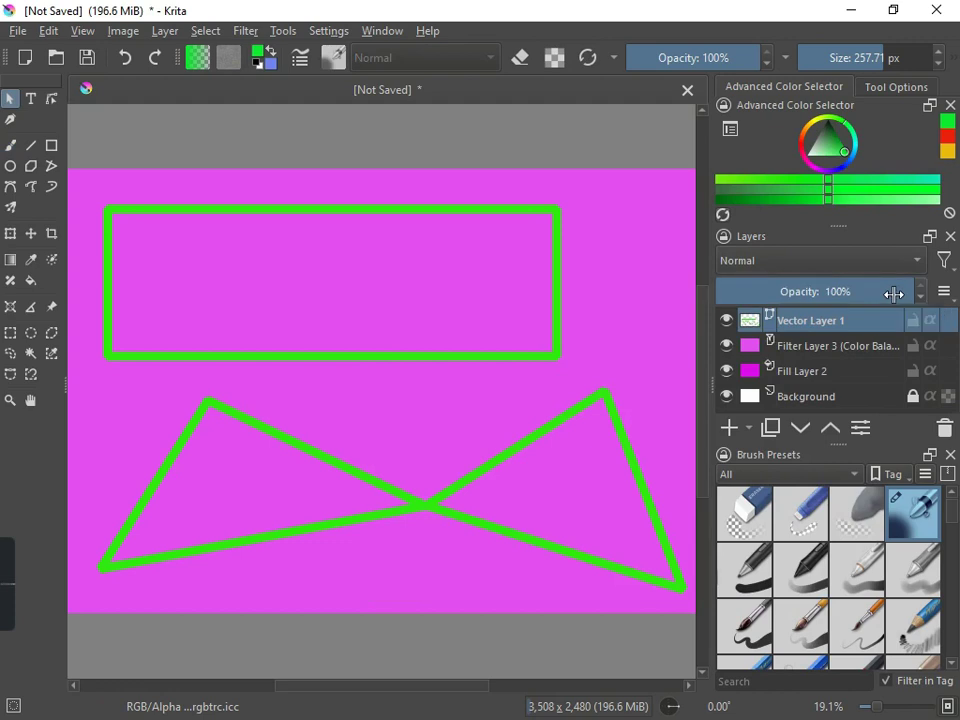
{"action": "mouse_move", "coordinate": [870, 294]}
{"action": "left_mouse_down"}
{"action": "mouse_move", "coordinate": [792, 297]}
{"action": "mouse_move", "coordinate": [869, 292]}
{"action": "left_mouse_up"}
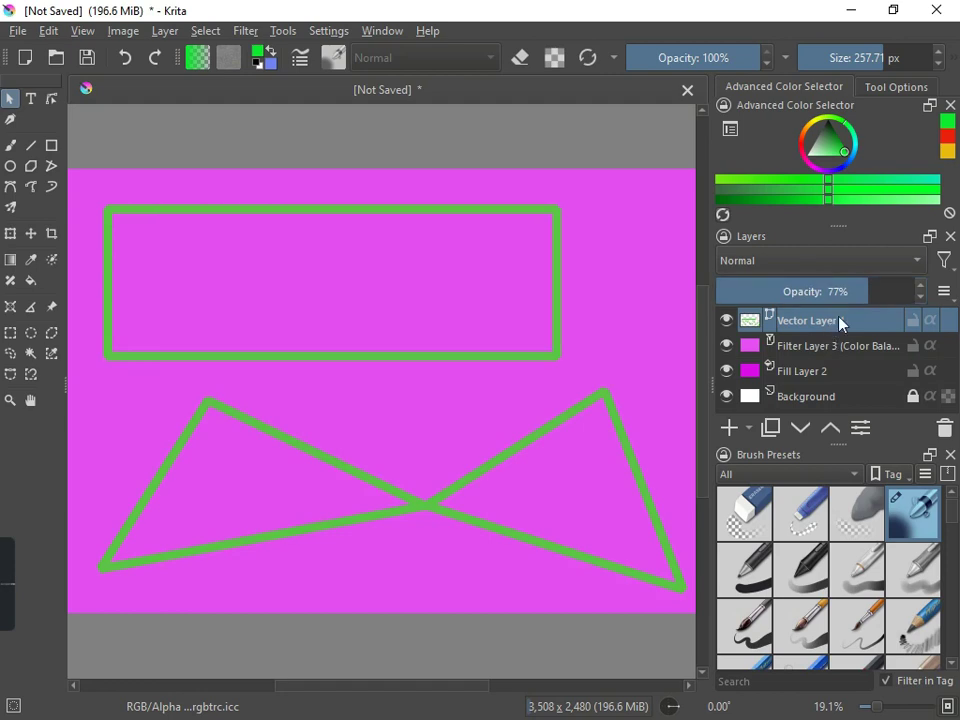
{"action": "mouse_move", "coordinate": [869, 286]}
{"action": "left_mouse_down"}
{"action": "mouse_move", "coordinate": [783, 292]}
{"action": "mouse_move", "coordinate": [874, 291]}
{"action": "left_mouse_up"}
Try the Overlay, Luminosity and Darken blending modes on Vector Layer 1 and return it to Normal.
{"action": "left_click", "coordinate": [914, 264]}
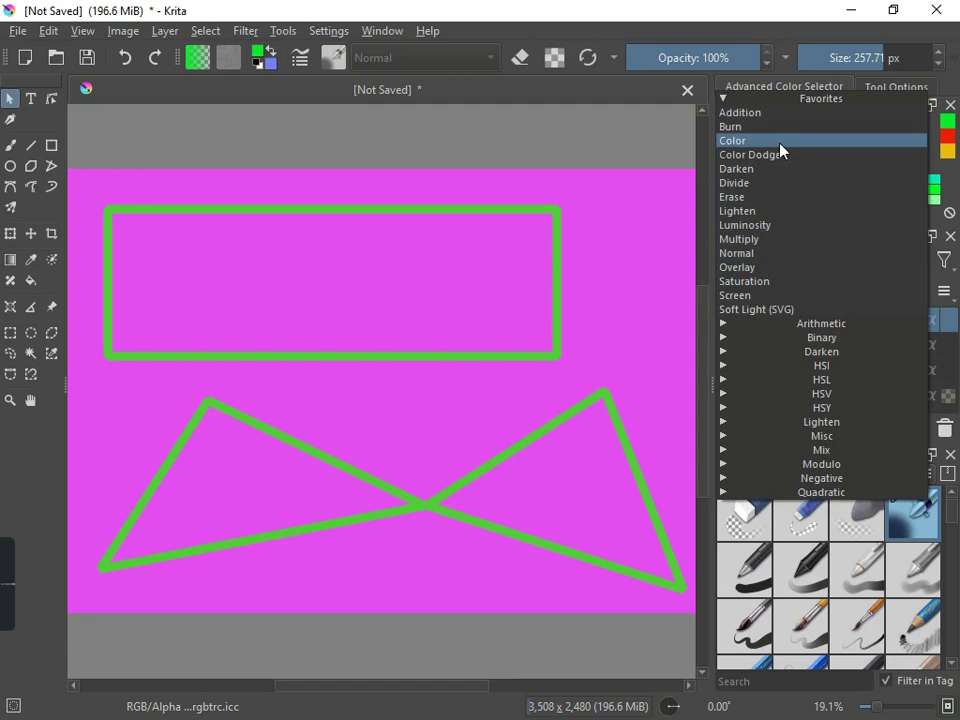
{"action": "left_click", "coordinate": [743, 267]}
{"action": "left_click", "coordinate": [745, 259]}
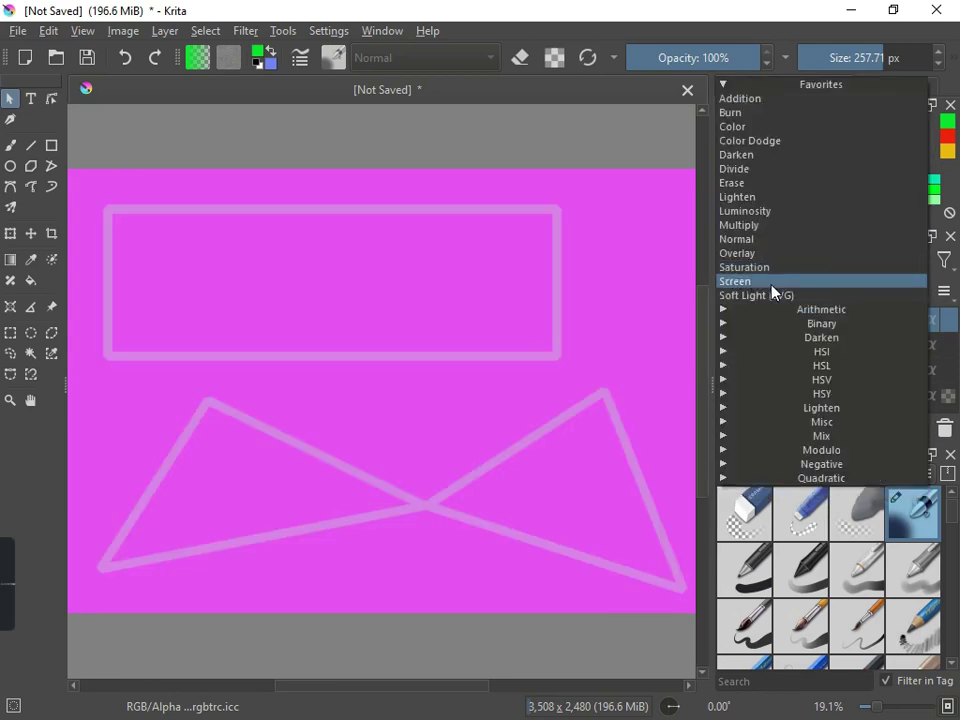
{"action": "left_click", "coordinate": [754, 213]}
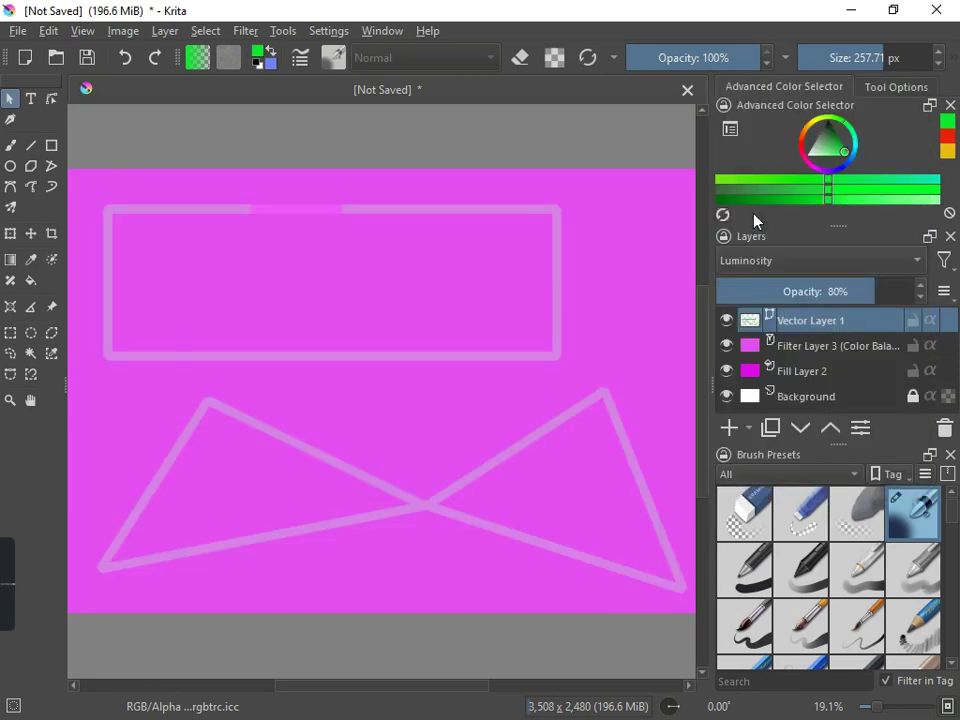
{"action": "left_click", "coordinate": [838, 259]}
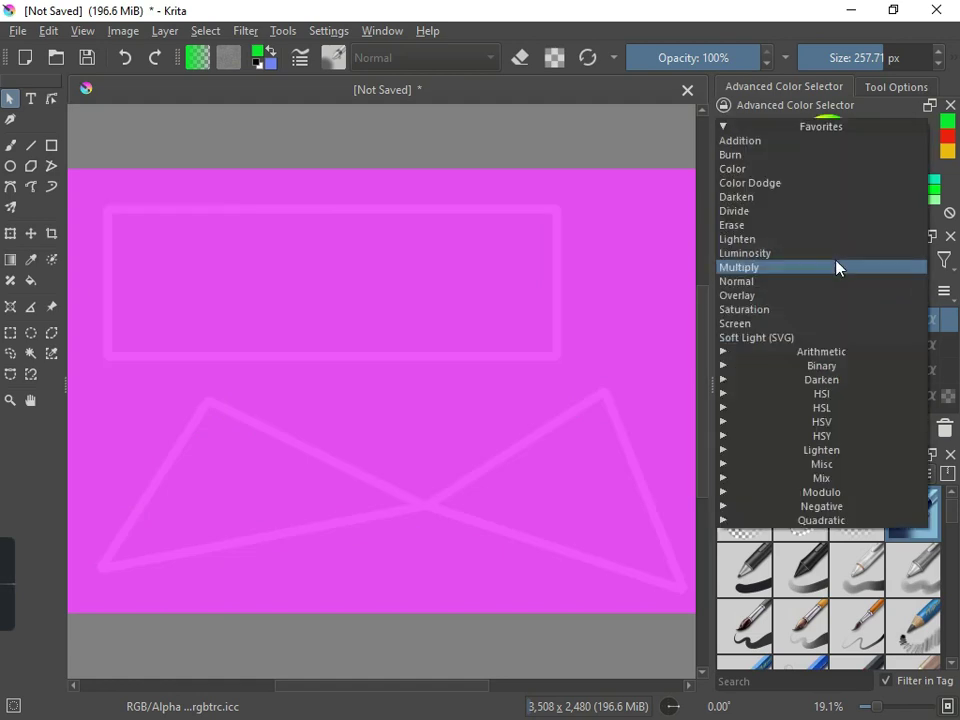
{"action": "left_click", "coordinate": [753, 198]}
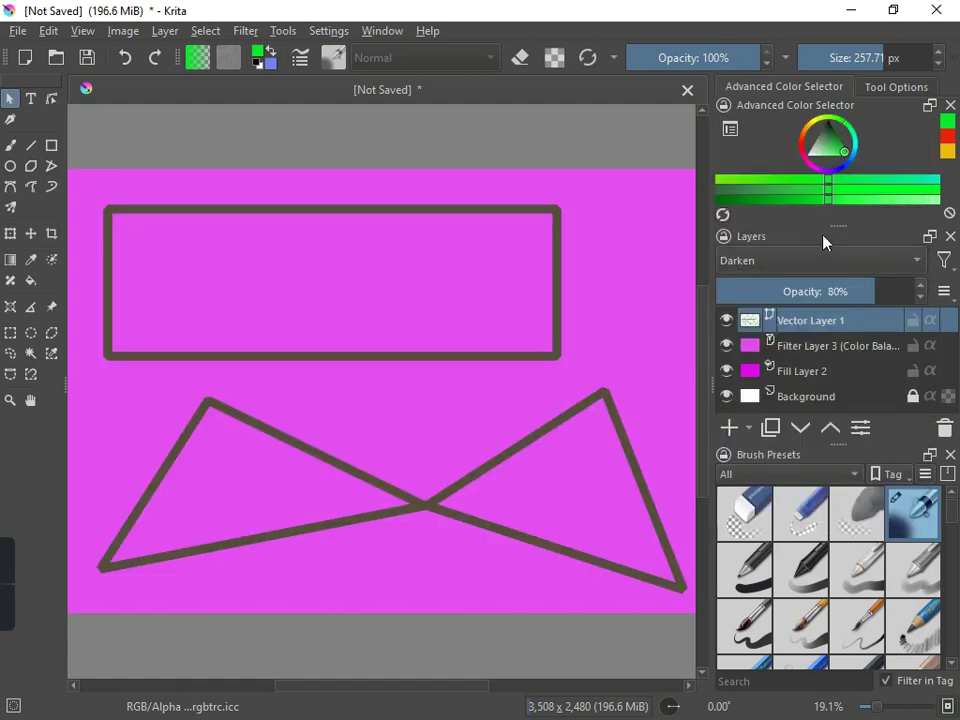
{"action": "left_click", "coordinate": [916, 262]}
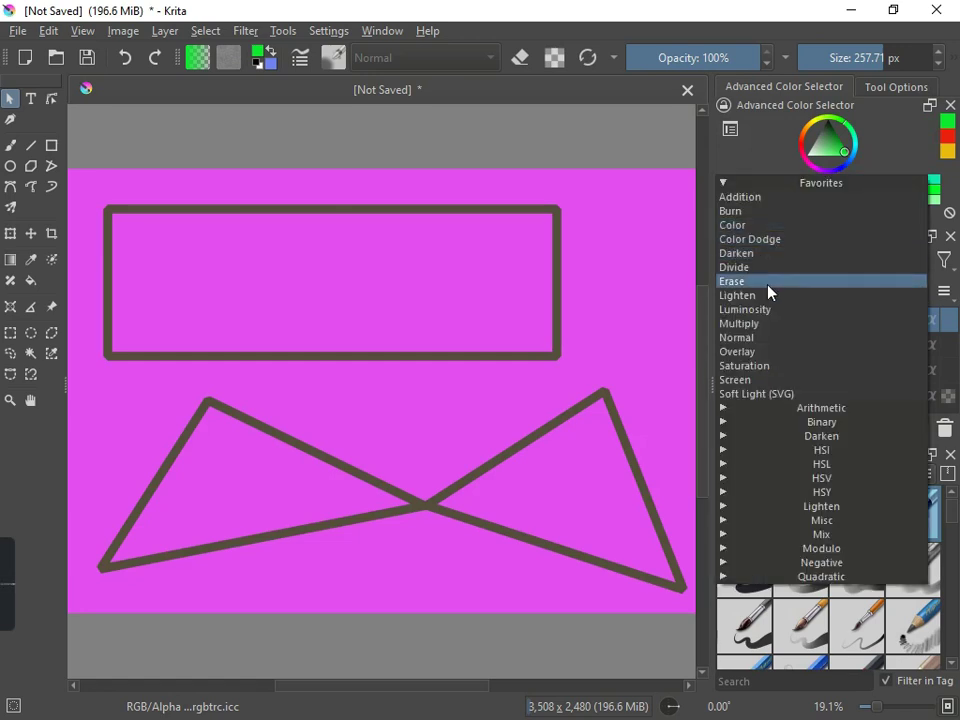
{"action": "left_click", "coordinate": [744, 338]}
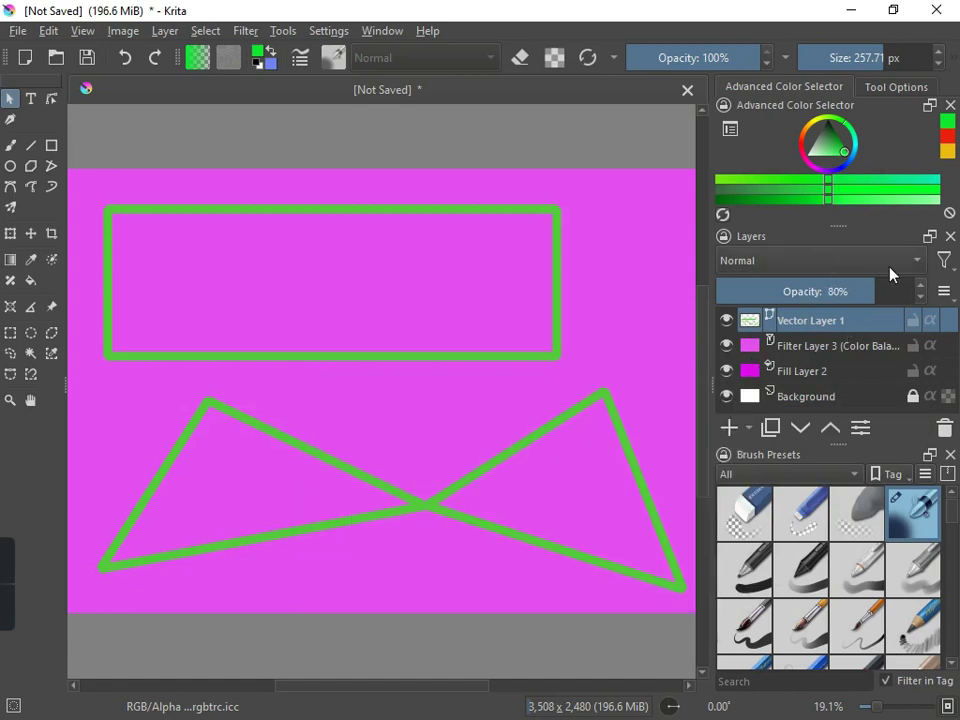
Set Vector Layer 1's blending mode to Multiply and duplicate the layer.
{"action": "left_click", "coordinate": [889, 262]}
{"action": "left_click", "coordinate": [754, 243]}
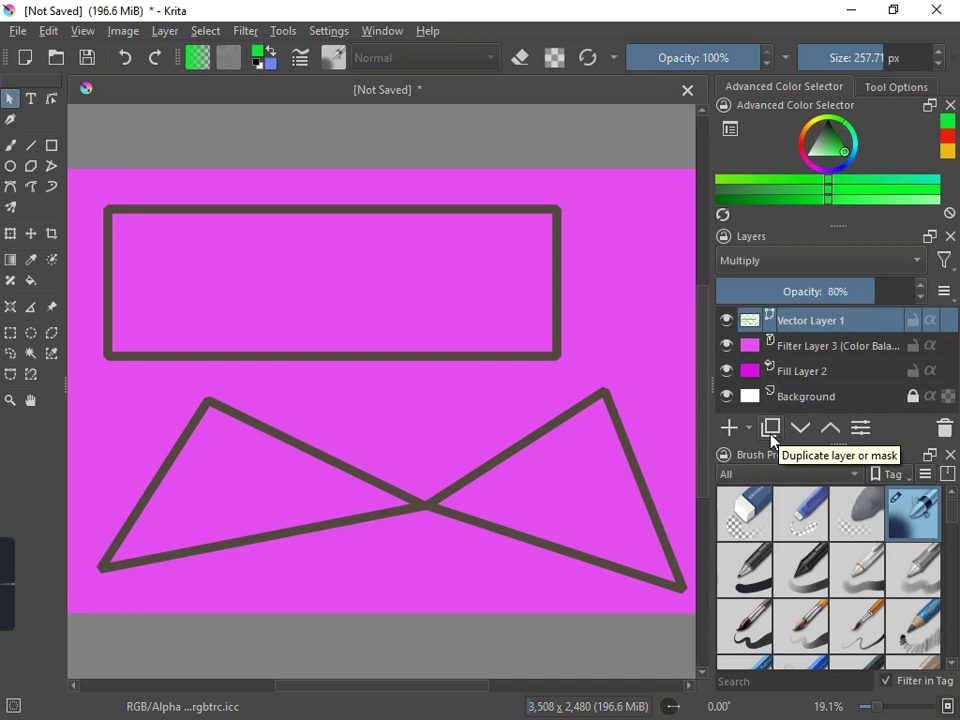
{"action": "left_click", "coordinate": [771, 437]}
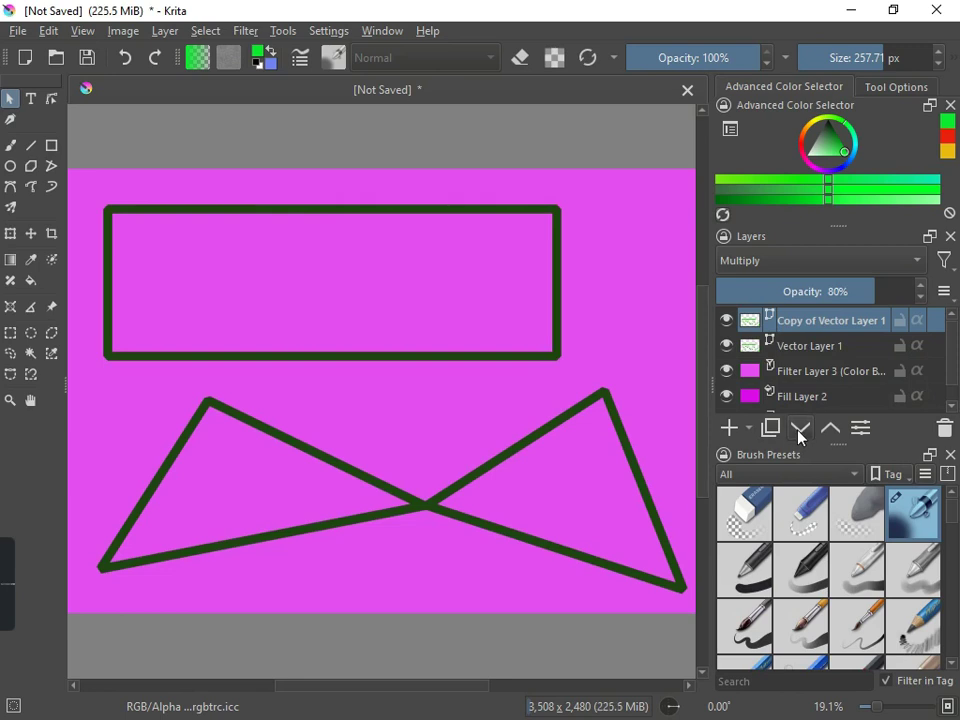
Move the duplicated vector layer directly above Fill Layer 2 and raise Filter Layer 3 to the top of the layer stack.
{"action": "left_click", "coordinate": [799, 433]}
{"action": "left_click", "coordinate": [799, 433]}
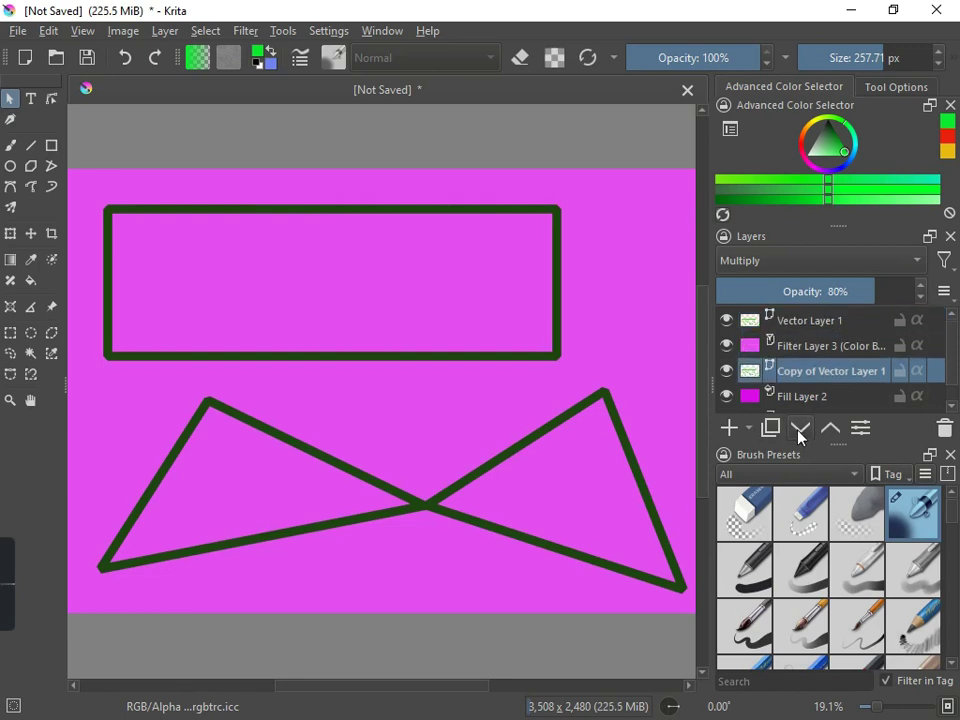
{"action": "left_click", "coordinate": [831, 346]}
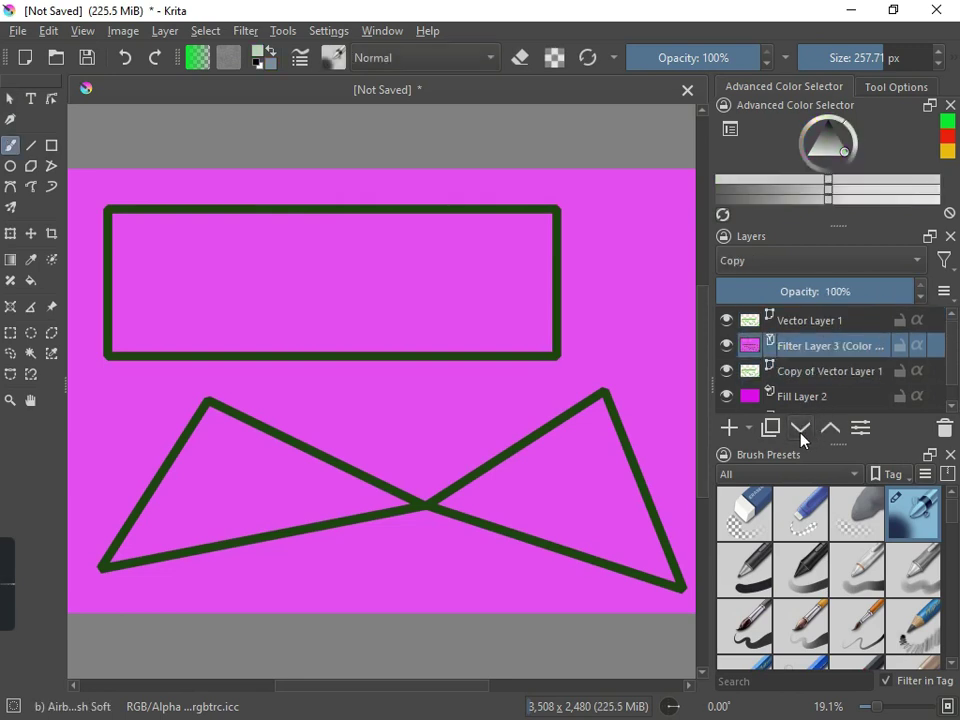
{"action": "left_click", "coordinate": [801, 430]}
{"action": "left_click", "coordinate": [829, 428]}
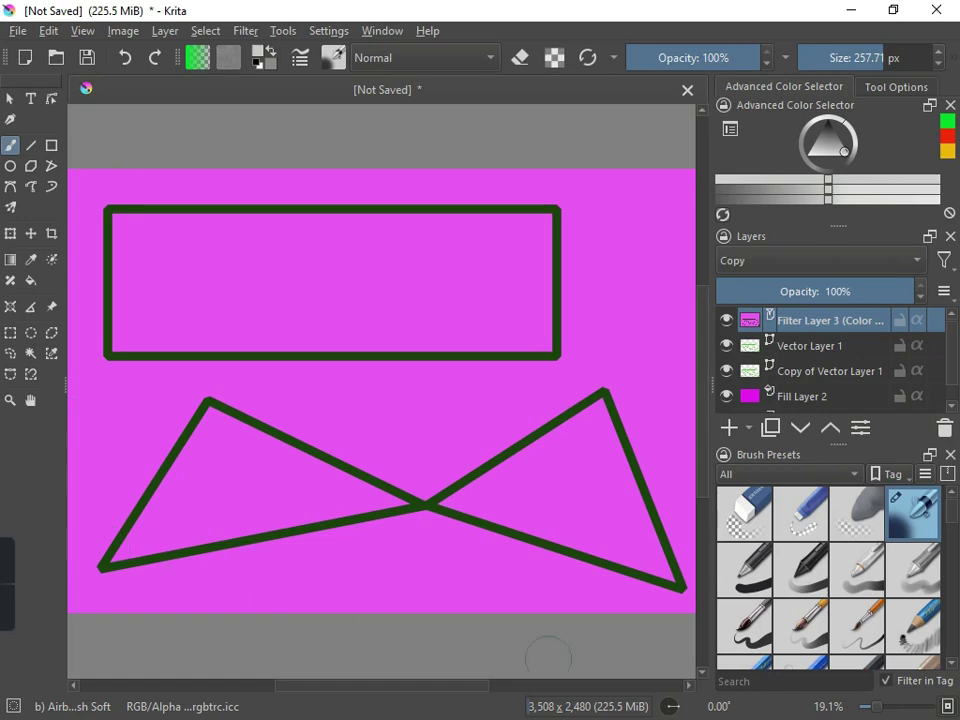
{"action": "left_click", "coordinate": [15, 600]}
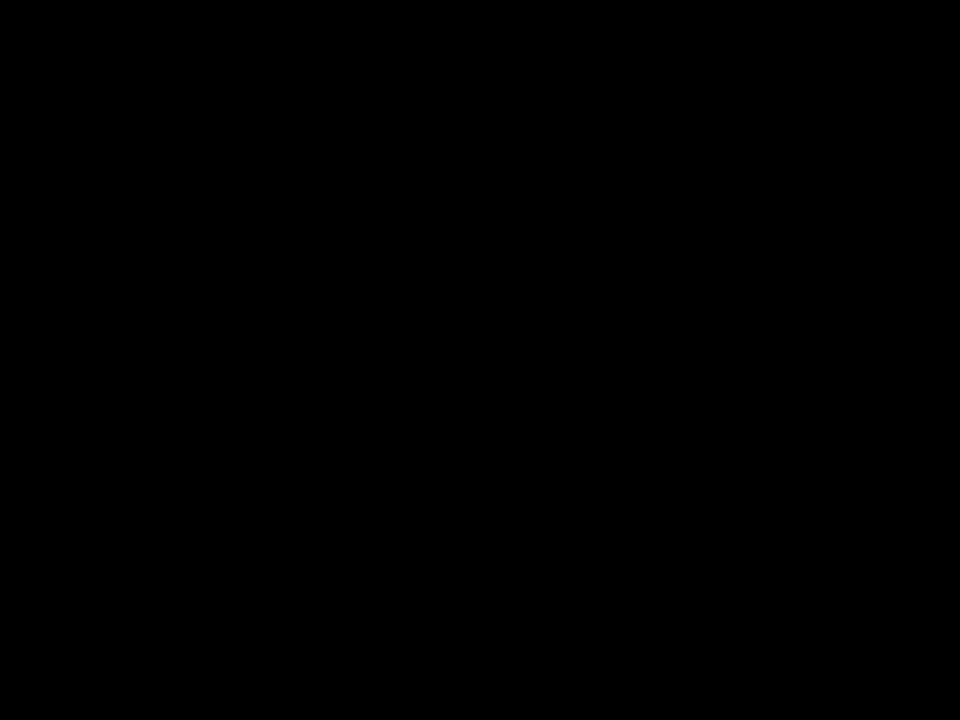